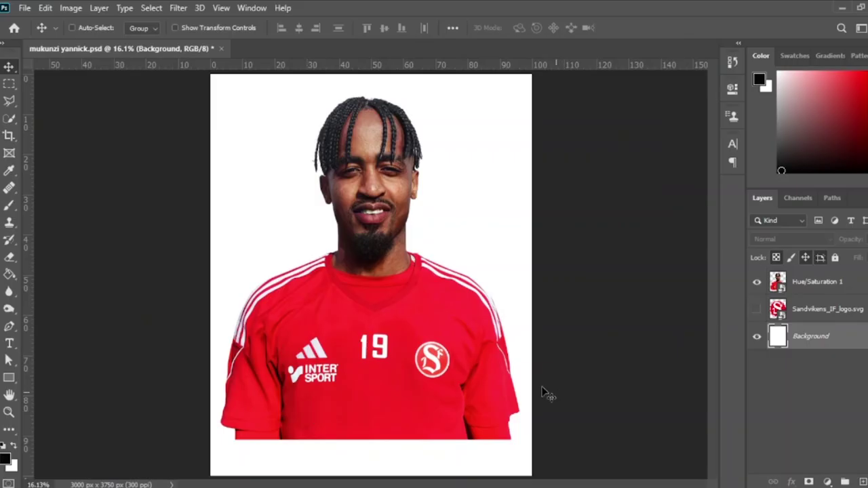
# Show the Sandvikens logo layer, add a red Solid Color fill, and add a Hue/Saturation adjustment
pyautogui.click(757, 309)
pyautogui.click(826, 482)
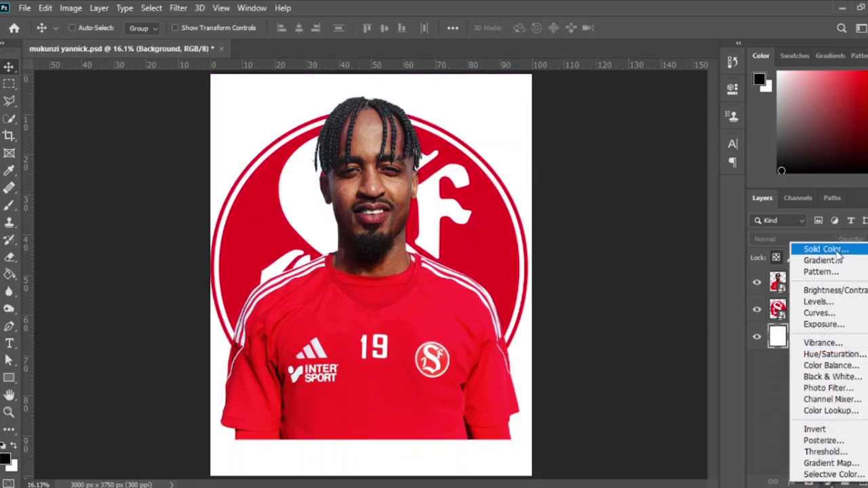
pyautogui.click(839, 251)
pyautogui.click(705, 102)
pyautogui.click(843, 88)
pyautogui.click(834, 481)
pyautogui.click(835, 354)
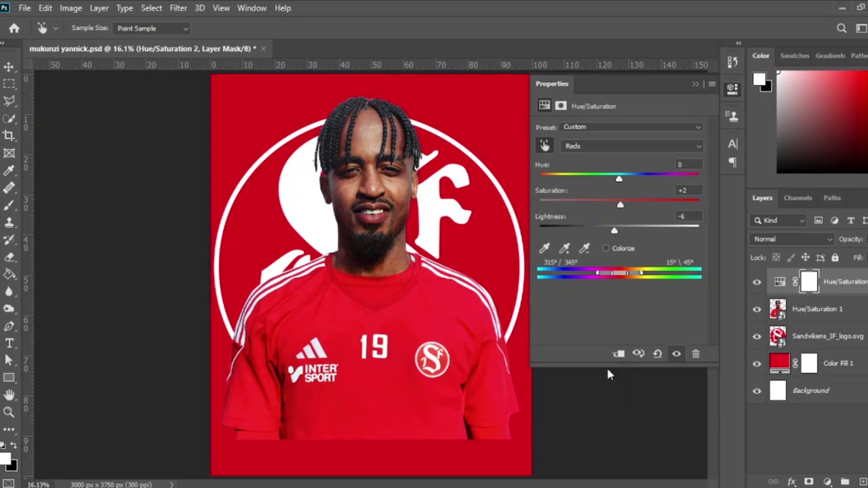
# Tune the Hue/Saturation Reds to hue −2 and saturation +15, with lower lightness
pyautogui.moveTo(617, 180); pyautogui.dragTo(618, 179)
pyautogui.moveTo(620, 231); pyautogui.dragTo(613, 232)
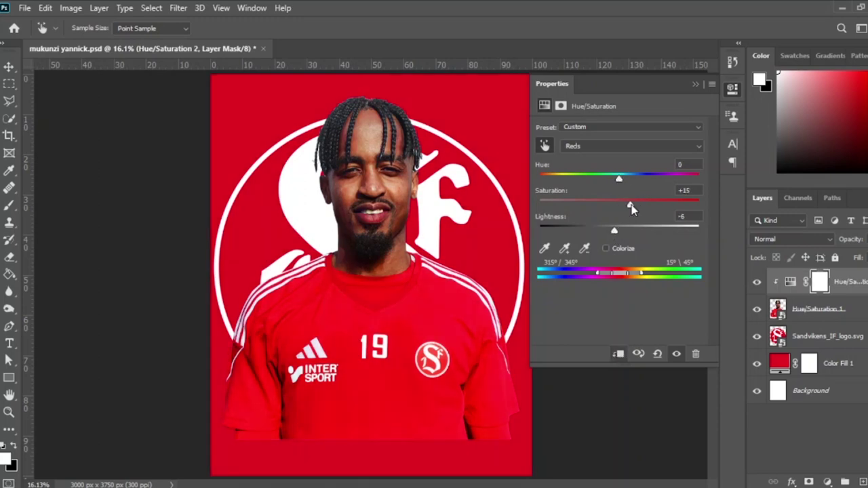
pyautogui.moveTo(622, 179); pyautogui.dragTo(618, 178)
pyautogui.moveTo(615, 230); pyautogui.dragTo(607, 231)
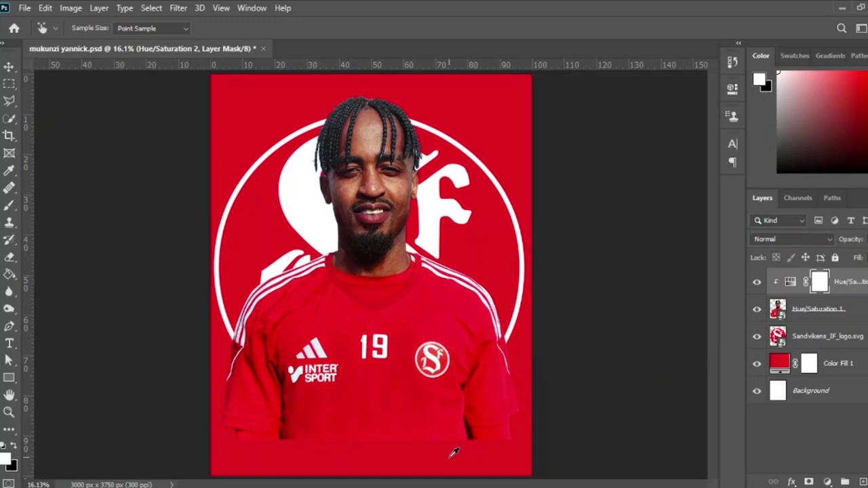
pyautogui.scroll(2, 374, 272)
# Add a new Layer 1 and select the reds via Color Range with wider fuzziness
pyautogui.click(856, 482)
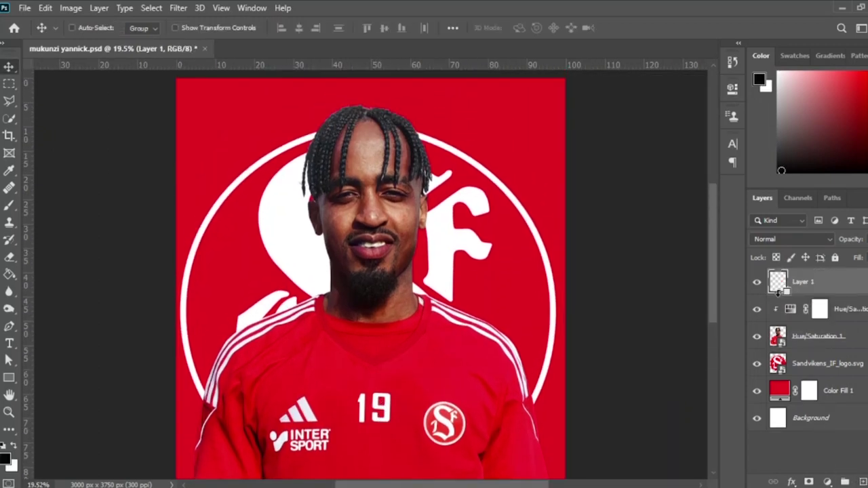
pyautogui.click(151, 8)
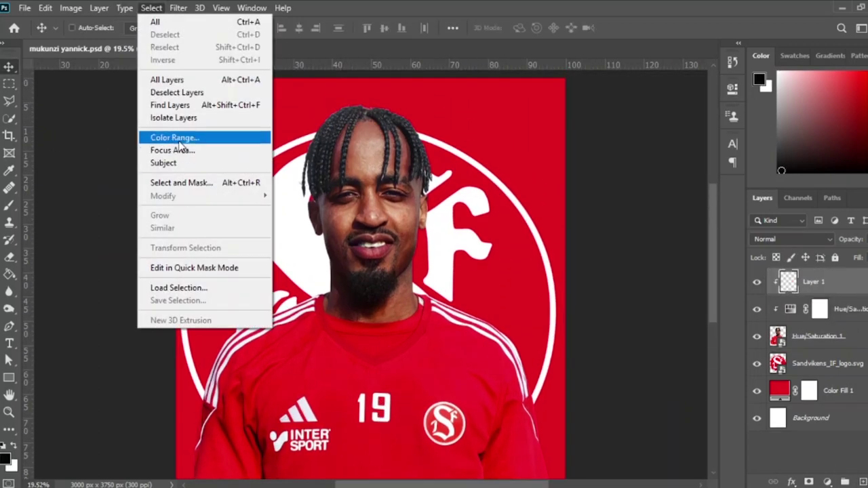
pyautogui.click(169, 137)
pyautogui.moveTo(634, 150); pyautogui.dragTo(699, 154)
pyautogui.press('Return')
# Mask Layer 1 to the selection, set its blend mode to Color, and reset colours for brushing
pyautogui.click(809, 481)
pyautogui.click(792, 239)
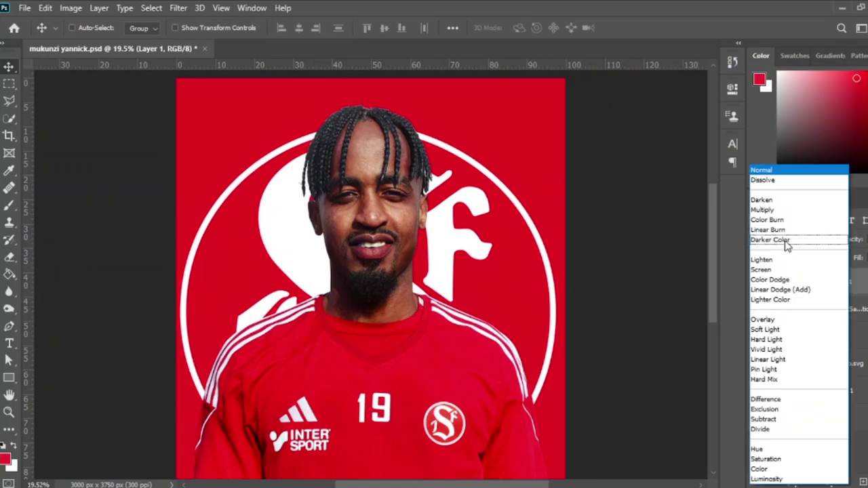
pyautogui.click(773, 473)
pyautogui.press('b')
pyautogui.scroll(2, 378, 348)
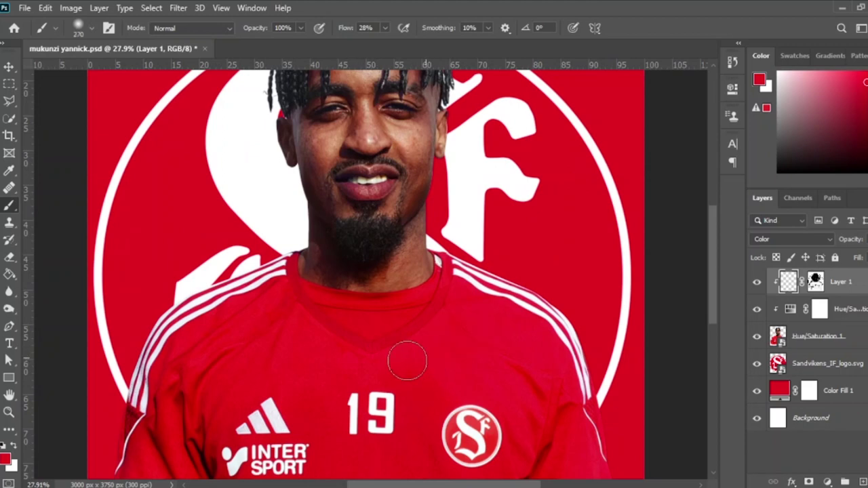
pyautogui.scroll(-2, 480, 385)
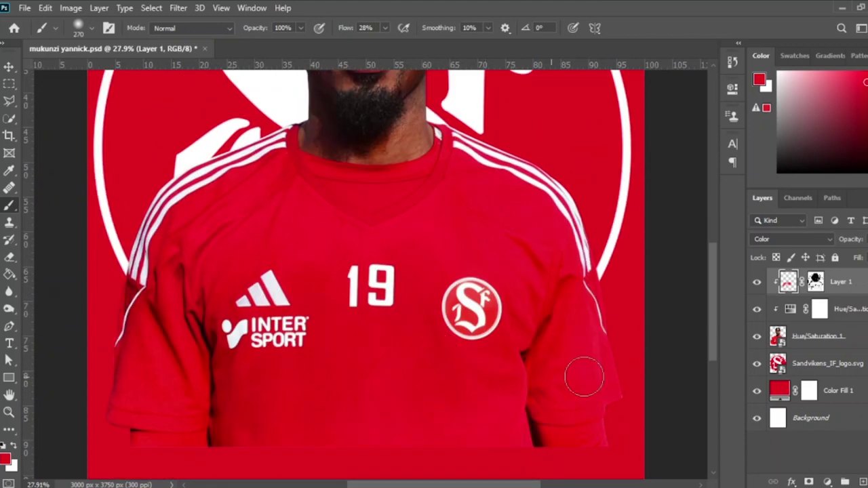
pyautogui.scroll(-2, 161, 402)
pyautogui.scroll(-1, 160, 402)
pyautogui.click(819, 308)
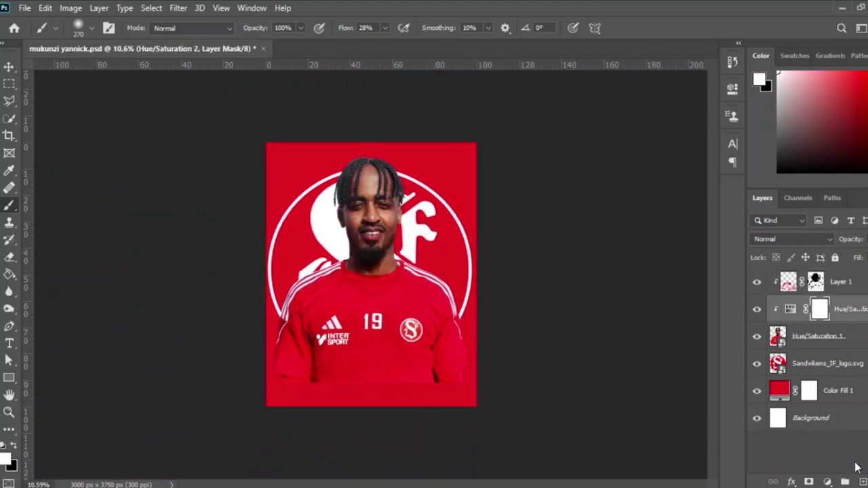
pyautogui.hotkey('ctrl', 'shift', 'd')
# Add a Levels adjustment with the white output lowered to 247
pyautogui.click(827, 481)
pyautogui.click(774, 300)
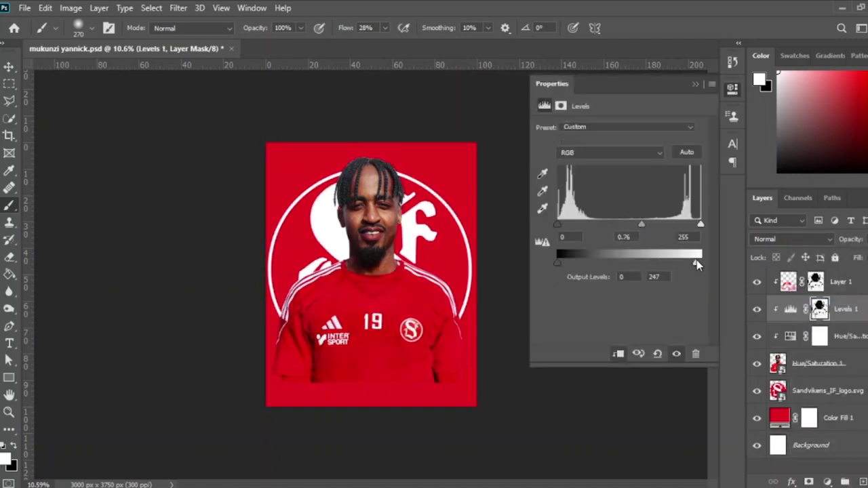
pyautogui.moveTo(699, 263); pyautogui.dragTo(697, 262)
pyautogui.click(807, 309)
# Set black as the painting colour and select all the player's layers together
pyautogui.scroll(2, 369, 253)
pyautogui.scroll(2, 369, 253)
pyautogui.press('x')
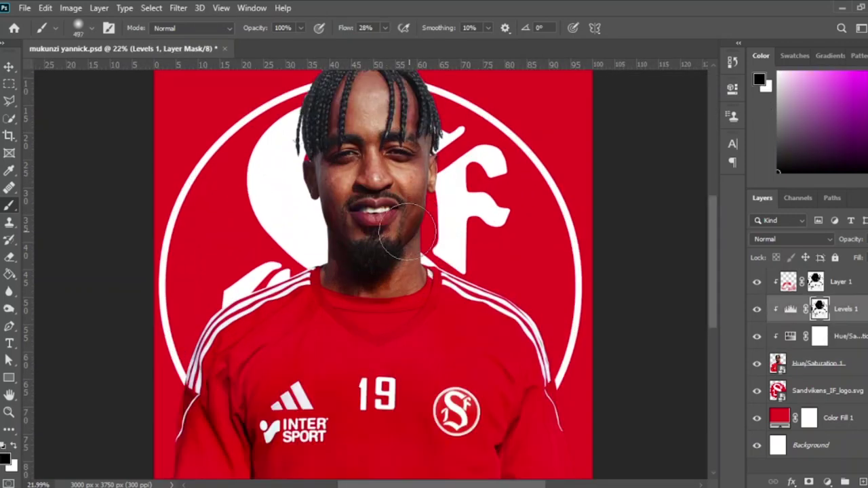
pyautogui.hotkey('alt', ']')
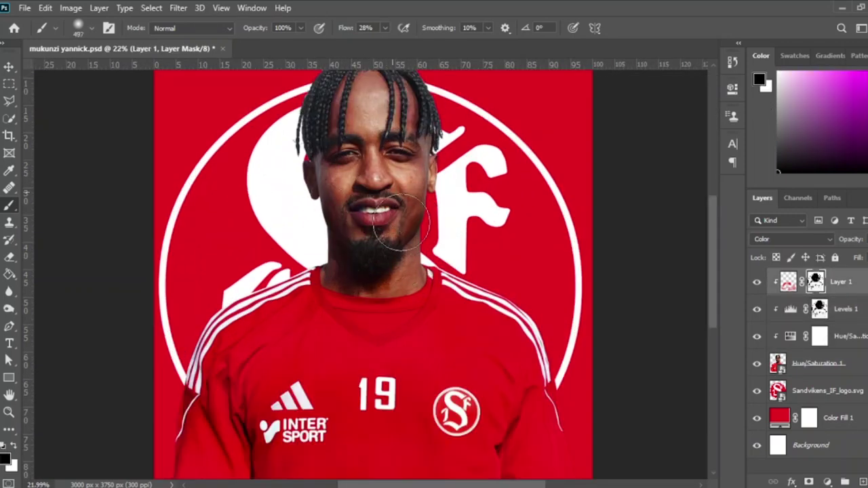
pyautogui.scroll(-2, 403, 227)
pyautogui.keyDown('shift'); pyautogui.click(819, 363); pyautogui.keyUp('shift')
# Group the player's layers as yannick, enlarge the group, and nudge it up
pyautogui.hotkey('ctrl', 'g')
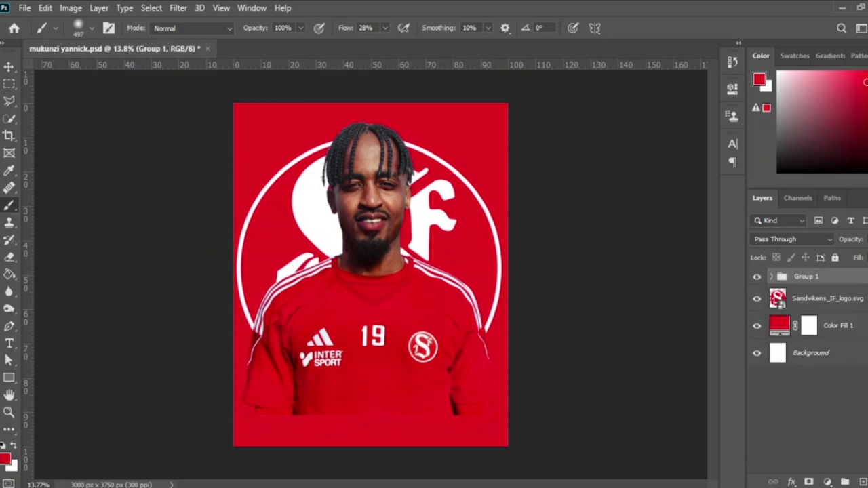
pyautogui.write('yannick')
pyautogui.press('Return')
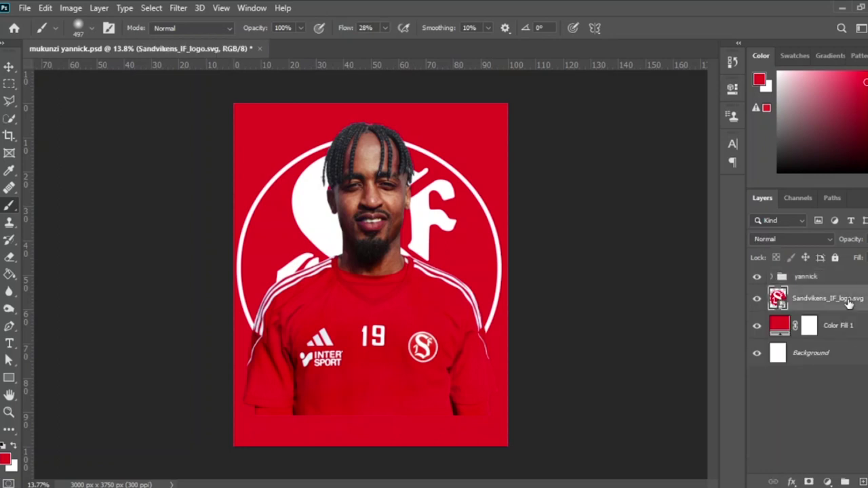
pyautogui.hotkey('ctrl', 't')
pyautogui.moveTo(508, 445); pyautogui.dragTo(549, 481)
pyautogui.moveTo(423, 318); pyautogui.dragTo(424, 309)
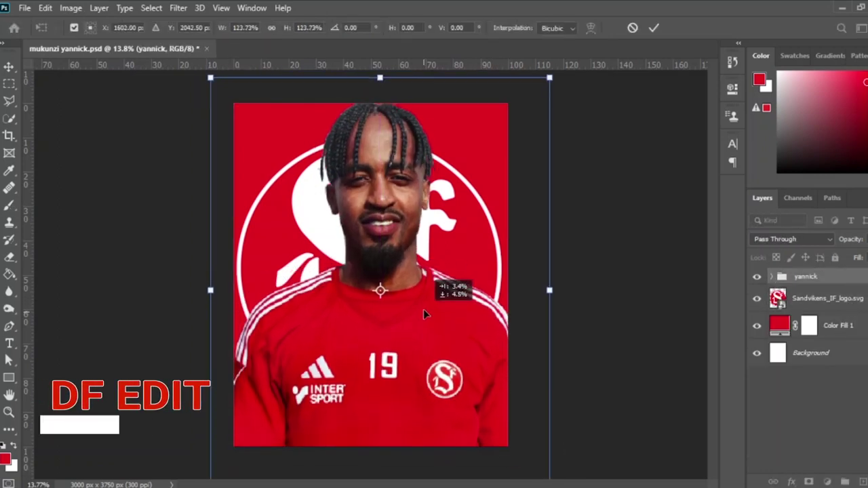
pyautogui.press('Return')
# Resize the Sandvikens logo and move it to the poster's upper left
pyautogui.press('b')
pyautogui.click(9, 66)
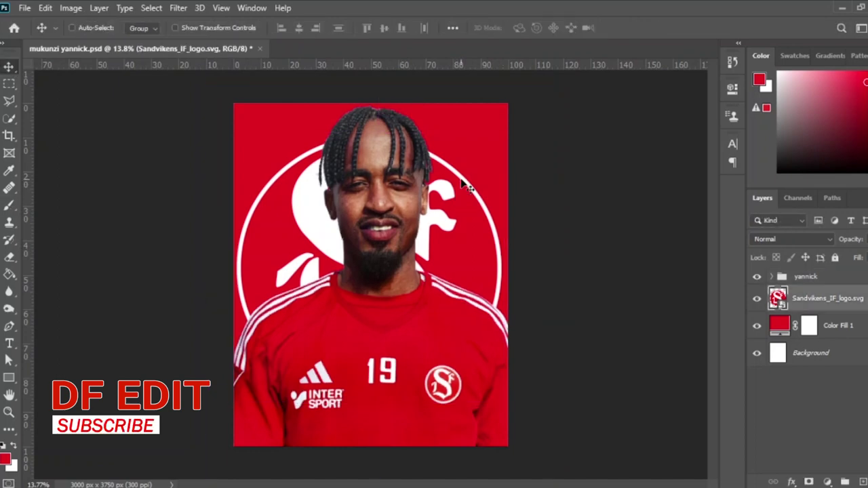
pyautogui.moveTo(448, 90)
pyautogui.mouseDown()
pyautogui.moveTo(410, 124)
pyautogui.moveTo(400, 95)
pyautogui.mouseUp()
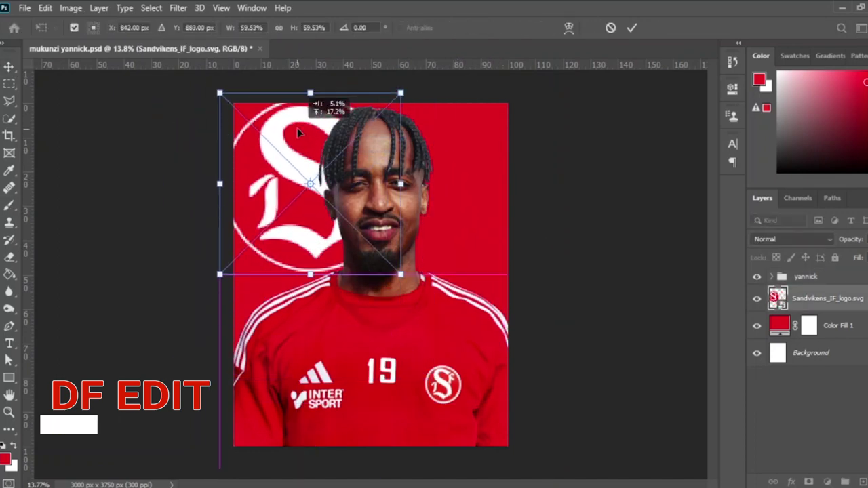
pyautogui.moveTo(297, 128); pyautogui.dragTo(447, 175)
pyautogui.moveTo(551, 312); pyautogui.dragTo(564, 323)
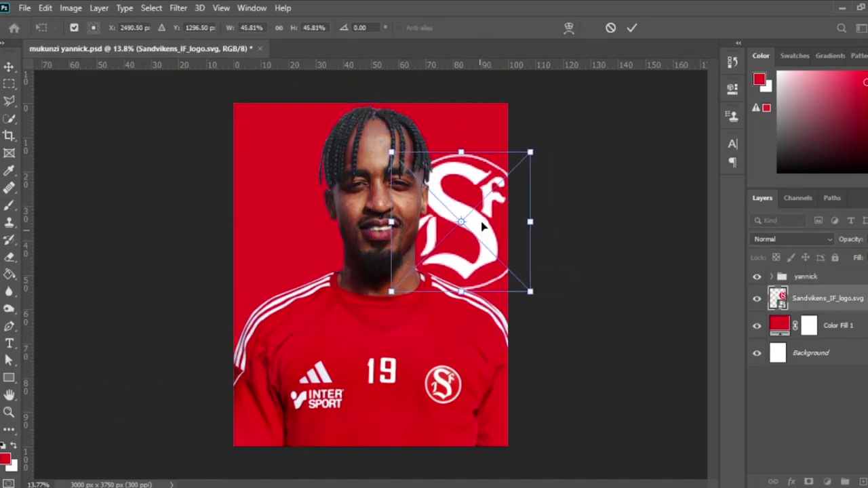
pyautogui.moveTo(540, 246); pyautogui.dragTo(361, 232)
pyautogui.press('Return')
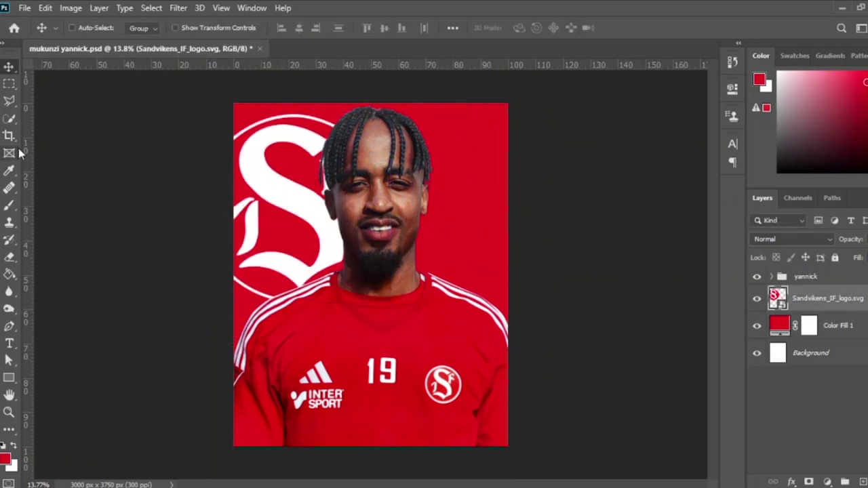
# Switch to the Brush tool and browse the brush presets
pyautogui.press('b')
pyautogui.click(91, 28)
pyautogui.click(20, 148)
pyautogui.scroll(-3, 54, 207)
# Choose the torn-edge brush at 5000 px and 39° on a new layer above the logo
pyautogui.click(501, 373)
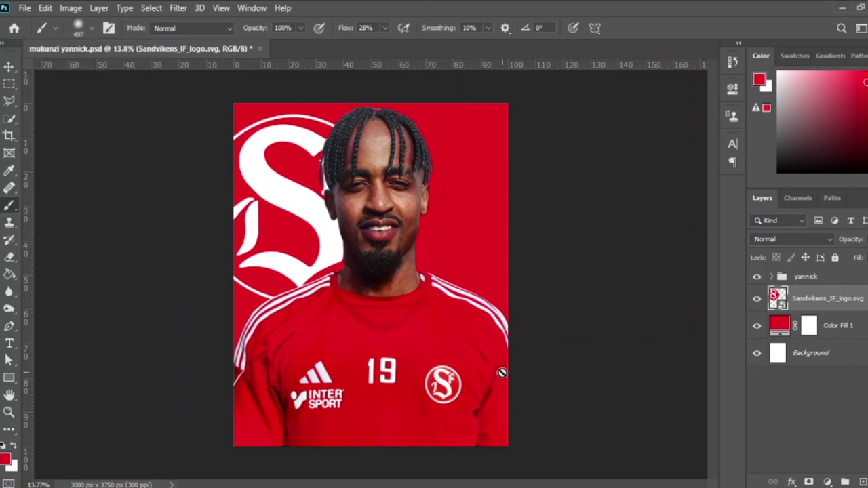
pyautogui.click(92, 28)
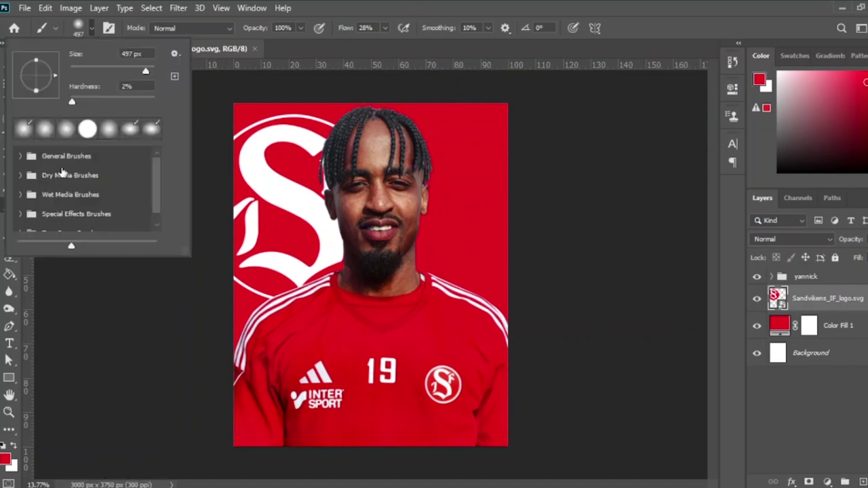
pyautogui.scroll(-3, 102, 204)
pyautogui.click(88, 166)
pyautogui.click(459, 283)
pyautogui.click(845, 482)
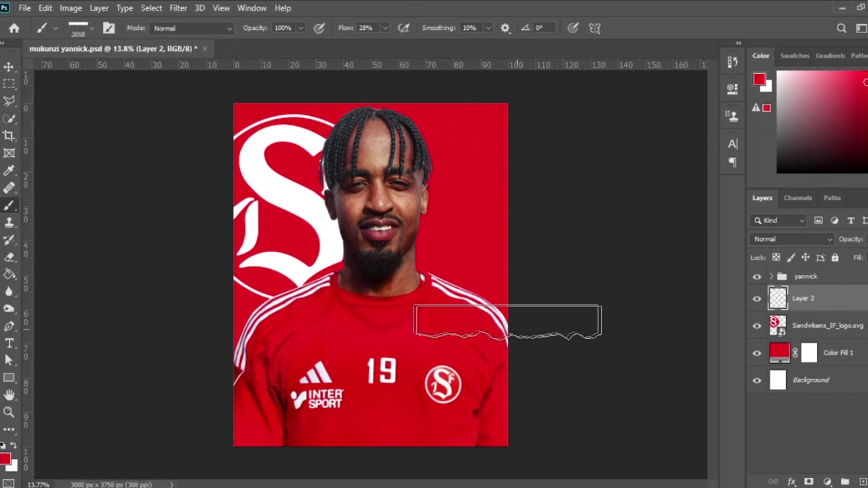
pyautogui.click(92, 28)
pyautogui.click(353, 230)
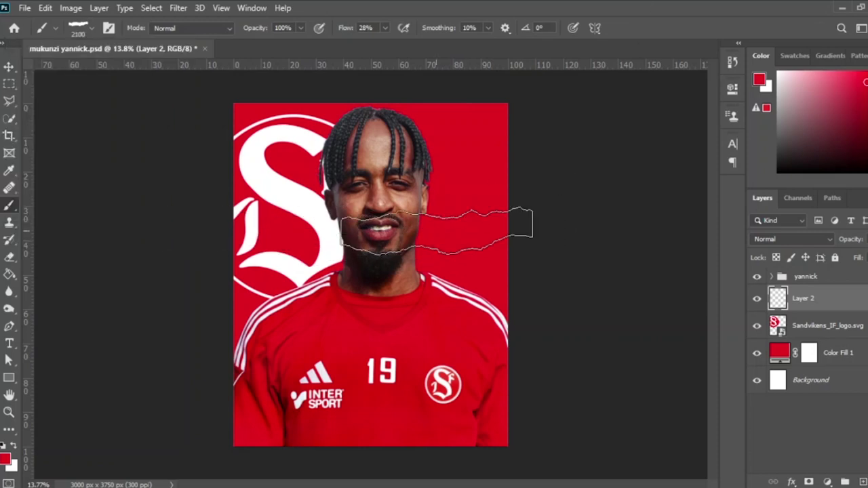
pyautogui.click(91, 27)
pyautogui.click(562, 330)
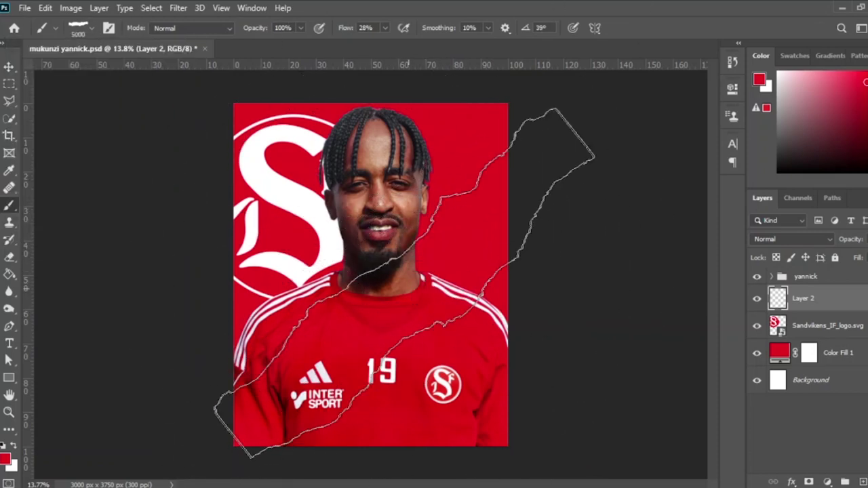
# Paint white torn-paper strokes at upper right and beside the neck, then sample red
pyautogui.press('x')
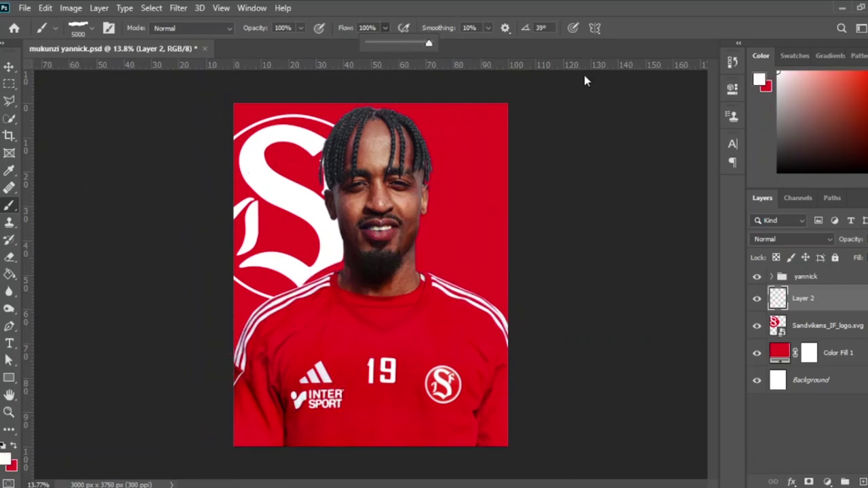
pyautogui.moveTo(585, 80); pyautogui.dragTo(346, 271)
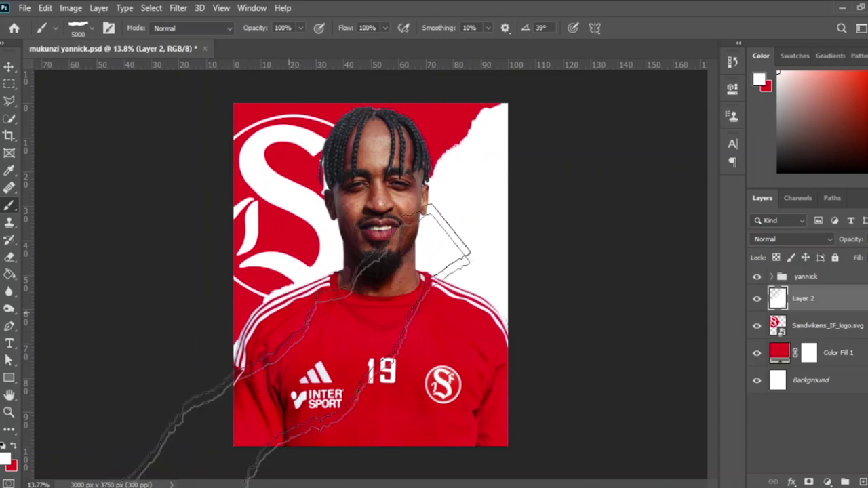
pyautogui.moveTo(319, 318); pyautogui.dragTo(277, 392)
pyautogui.moveTo(407, 353); pyautogui.dragTo(475, 364)
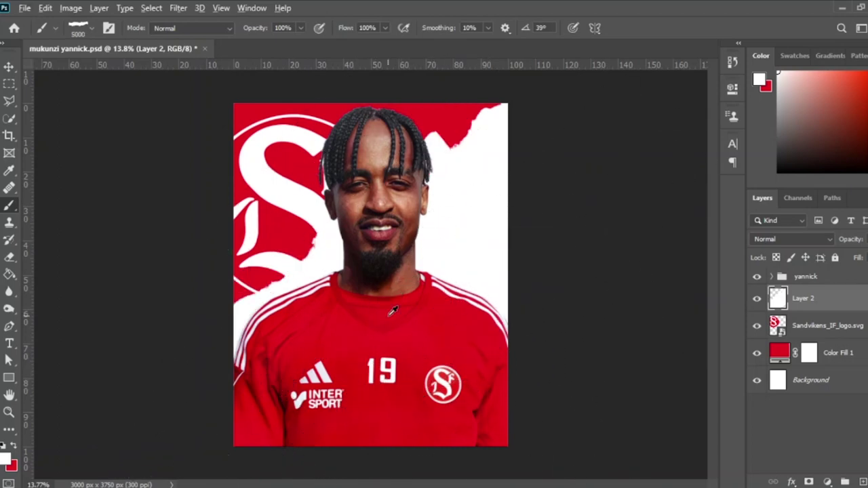
pyautogui.scroll(-3, 430, 356)
pyautogui.keyDown('alt'); pyautogui.click(429, 169); pyautogui.keyUp('alt')
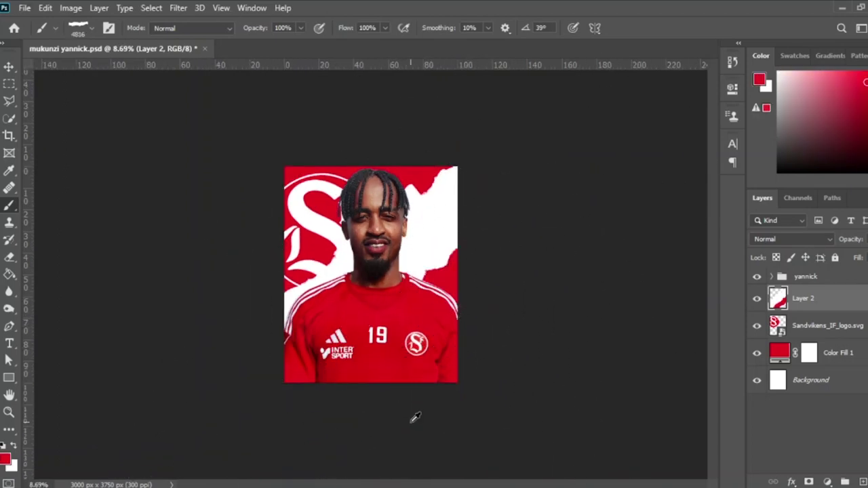
pyautogui.scroll(3, 413, 417)
# Duplicate the yannick group and place the copy above the torn-paper Layer 2
pyautogui.press('v')
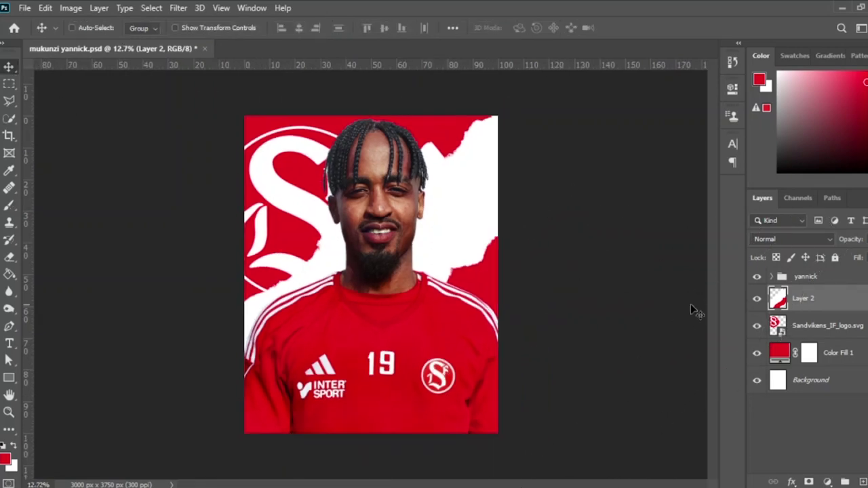
pyautogui.click(806, 276)
pyautogui.hotkey('ctrl', 'j')
pyautogui.rightClick(818, 276)
pyautogui.click(712, 188)
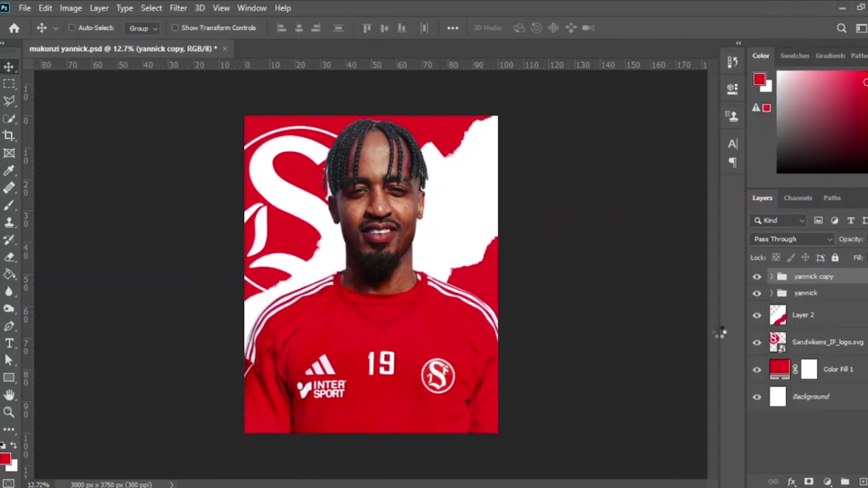
pyautogui.moveTo(851, 311); pyautogui.dragTo(851, 298)
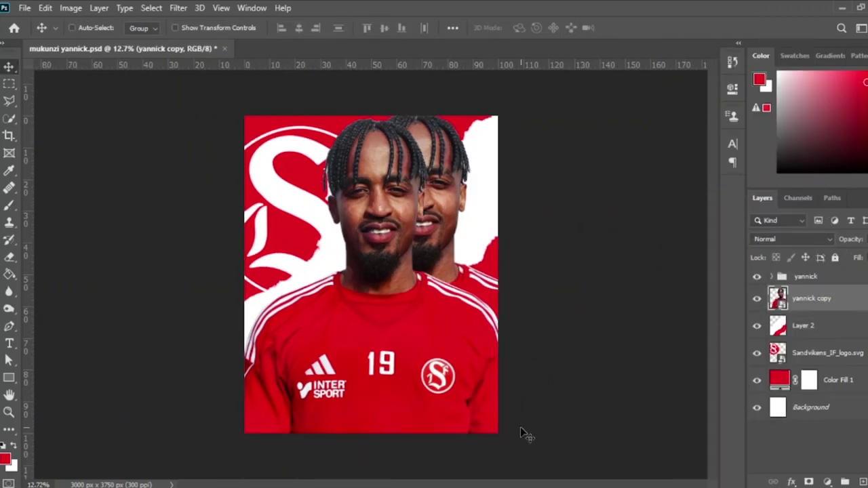
# Scale the yannick copy up well beyond the canvas
pyautogui.hotkey('ctrl', 't')
pyautogui.hotkey('ctrl', '-')
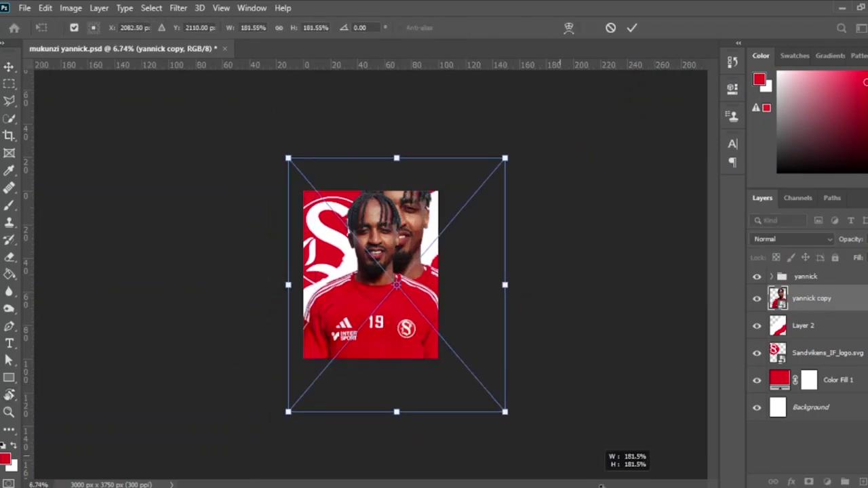
pyautogui.moveTo(576, 467); pyautogui.dragTo(500, 426)
pyautogui.press('Return')
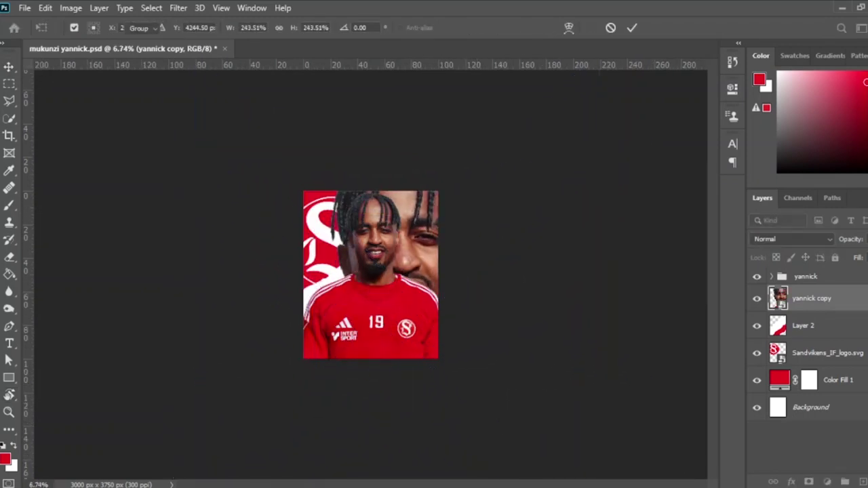
pyautogui.hotkey('ctrl', '+')
pyautogui.scroll(2, 397, 305)
pyautogui.scroll(1, 397, 305)
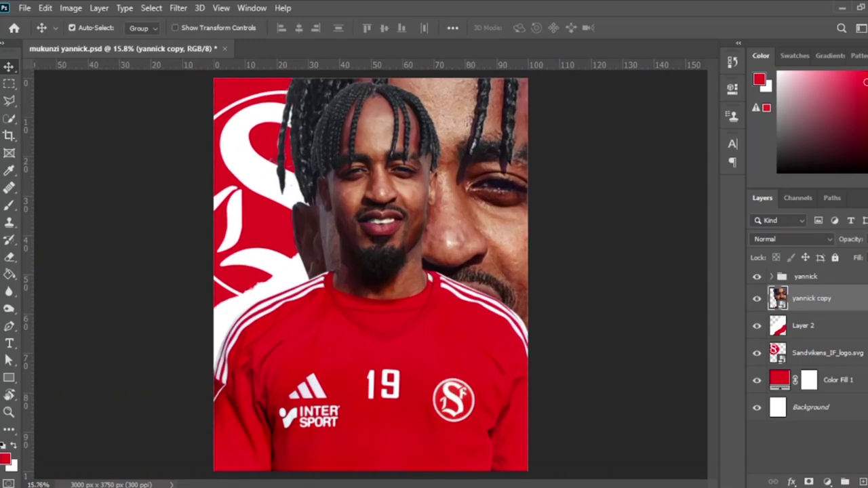
# Rescale the yannick copy from its top-right corner and reposition it
pyautogui.hotkey('ctrl', 't')
pyautogui.scroll(-4, 407, 306)
pyautogui.moveTo(590, 150)
pyautogui.mouseDown()
pyautogui.moveTo(545, 192)
pyautogui.moveTo(498, 196)
pyautogui.mouseUp()
pyautogui.moveTo(427, 226)
pyautogui.mouseDown()
pyautogui.moveTo(459, 209)
pyautogui.moveTo(426, 209)
pyautogui.mouseUp()
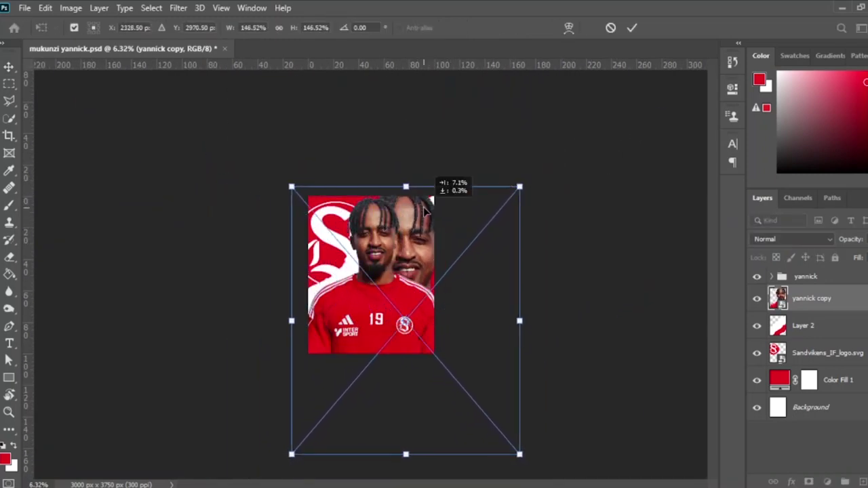
pyautogui.press('Return')
# Add a hiding mask to the face copy and test a flat torn-edge brush stroke
pyautogui.keyDown('alt'); pyautogui.click(827, 481); pyautogui.keyUp('alt')
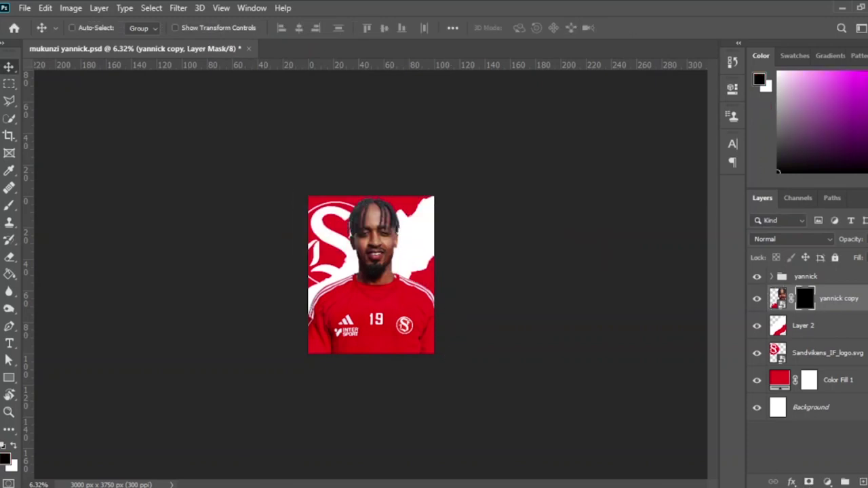
pyautogui.click(10, 206)
pyautogui.click(91, 28)
pyautogui.doubleClick(87, 177)
pyautogui.press('x')
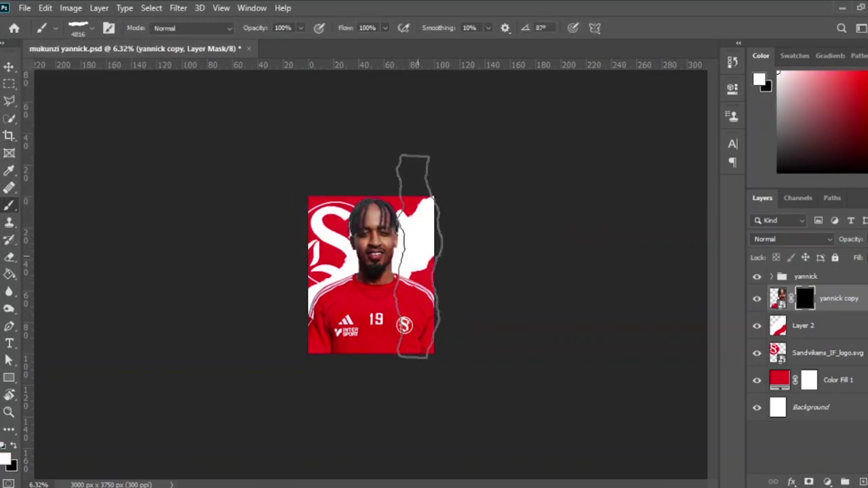
pyautogui.click(419, 256)
pyautogui.hotkey('ctrl', 'z')
# Cycle through torn brushes 05.psd and 06.psd to a much larger rotated torn brush
pyautogui.click(92, 28)
pyautogui.doubleClick(88, 199)
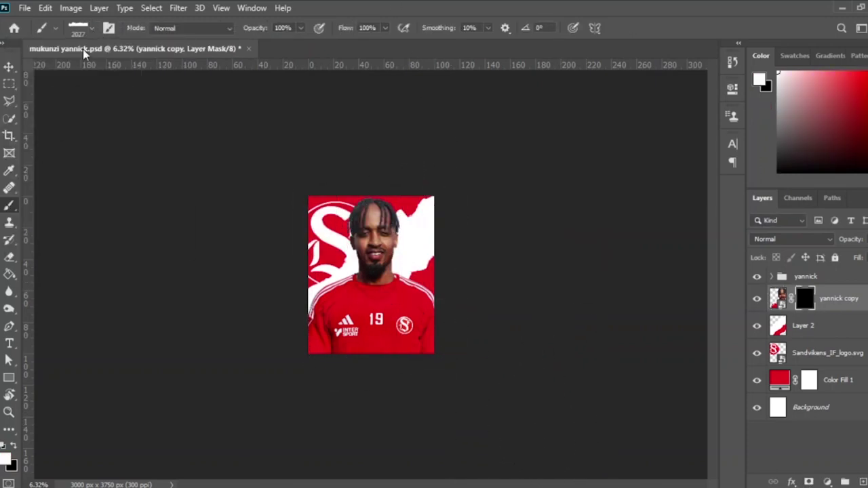
pyautogui.click(91, 28)
pyautogui.press('.')
pyautogui.doubleClick(88, 174)
pyautogui.click(91, 28)
pyautogui.doubleClick(88, 203)
# Fill the face copy's mask white to show it, then slide the copy left
pyautogui.click(425, 248)
pyautogui.scroll(2, 378, 259)
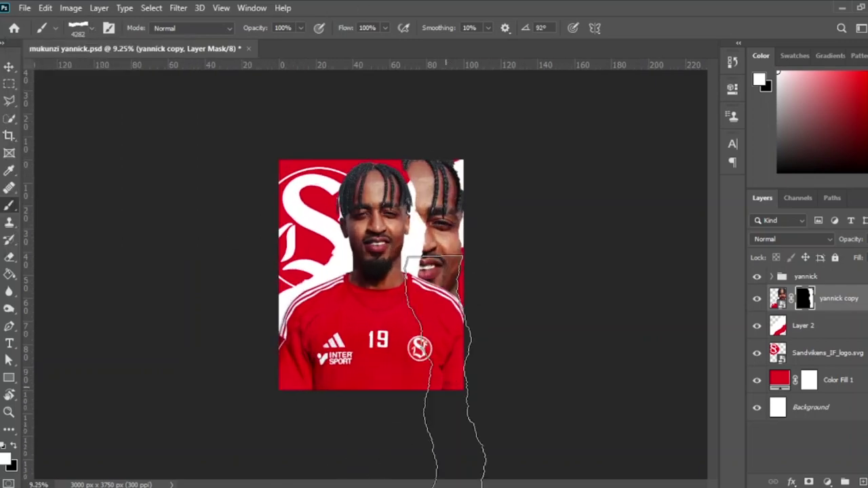
pyautogui.scroll(3, 378, 259)
pyautogui.hotkey('alt', 'BackSpace')
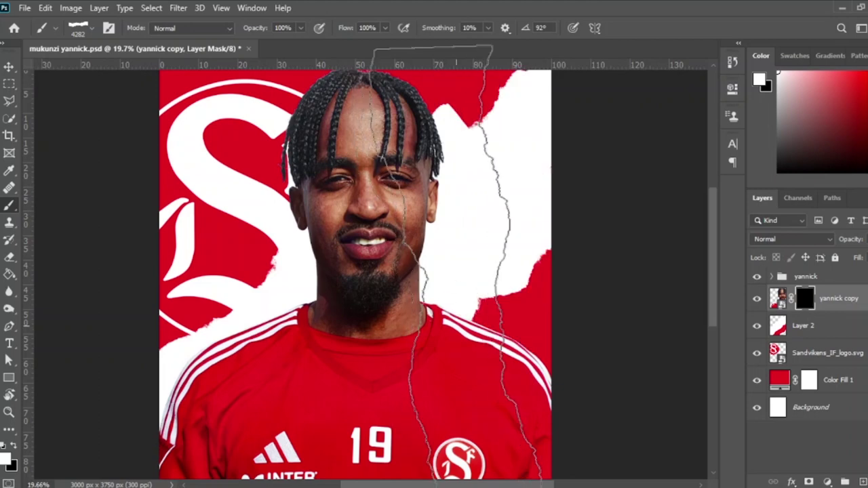
pyautogui.press('v')
pyautogui.scroll(-3, 377, 272)
pyautogui.moveTo(445, 196); pyautogui.dragTo(322, 201)
# Mask out the face copy's left side and scale it up with Free Transform
pyautogui.press('x')
pyautogui.press('b')
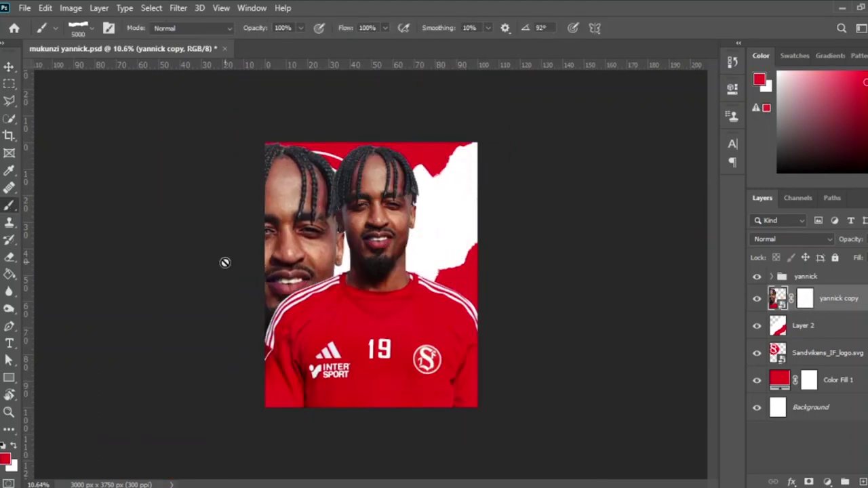
pyautogui.click(244, 248)
pyautogui.press('v')
pyautogui.click(777, 299)
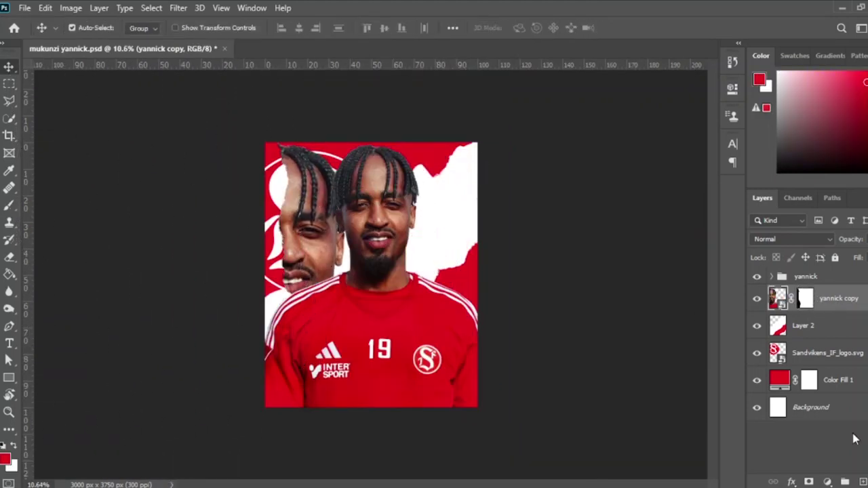
pyautogui.hotkey('ctrl', 't')
pyautogui.moveTo(484, 131)
pyautogui.mouseDown()
pyautogui.moveTo(456, 290)
pyautogui.moveTo(594, 278)
pyautogui.mouseUp()
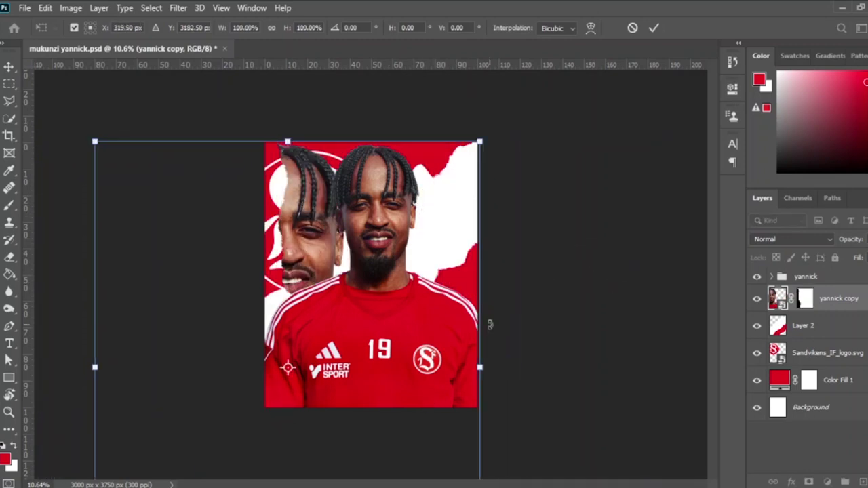
pyautogui.press('Return')
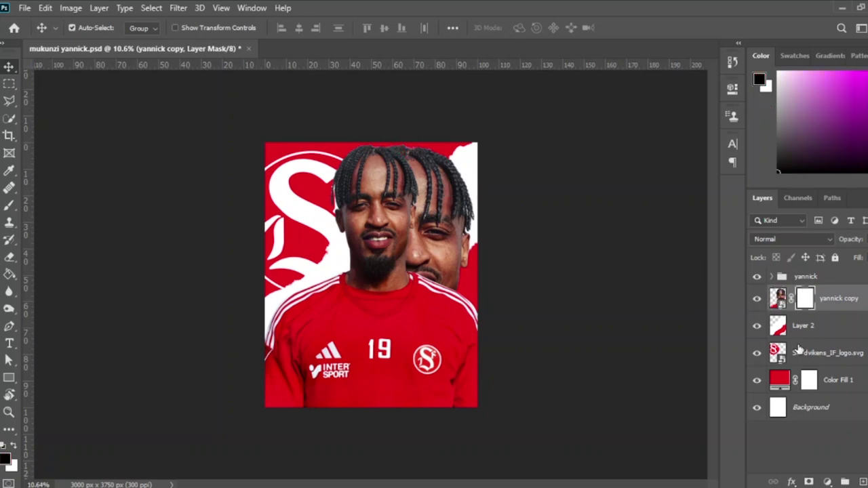
# Move the face copy upper right, hide a vertical strip, and reveal hair within the torn-paper selection
pyautogui.moveTo(439, 215); pyautogui.dragTo(465, 184)
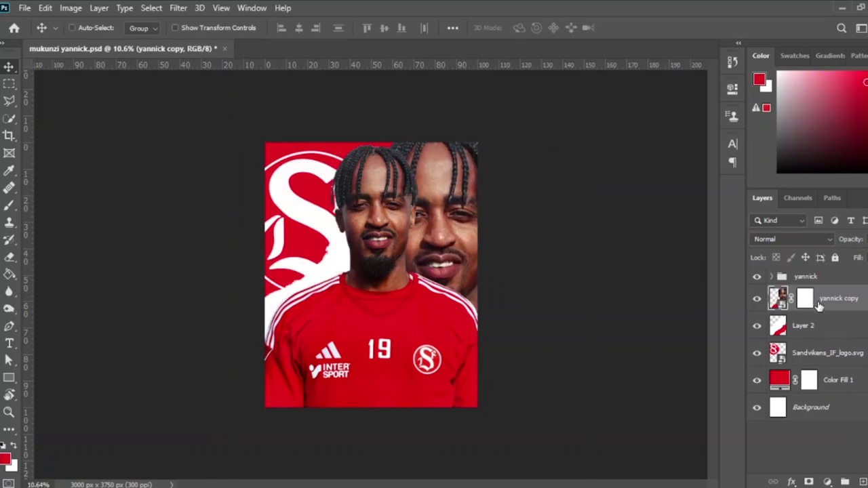
pyautogui.press('b')
pyautogui.moveTo(413, 252); pyautogui.dragTo(339, 356)
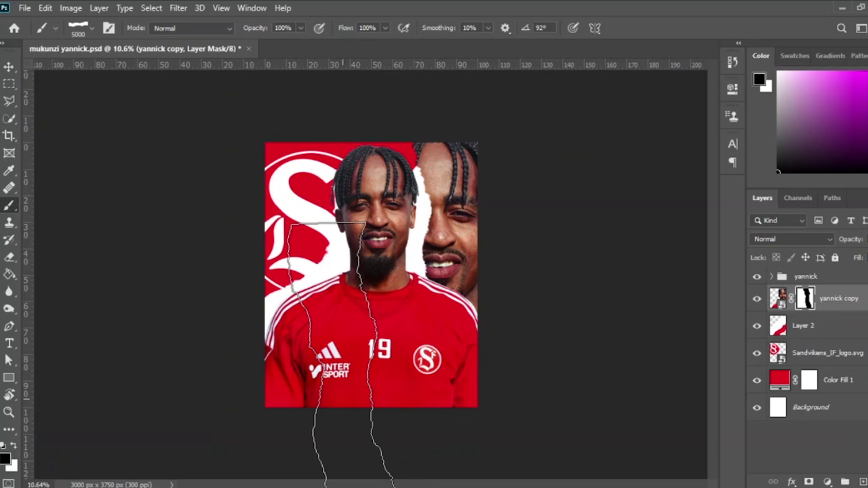
pyautogui.hotkey('ctrl', '+')
pyautogui.keyDown('ctrl'); pyautogui.click(778, 325); pyautogui.keyUp('ctrl')
pyautogui.press('x')
pyautogui.moveTo(448, 129); pyautogui.dragTo(407, 123)
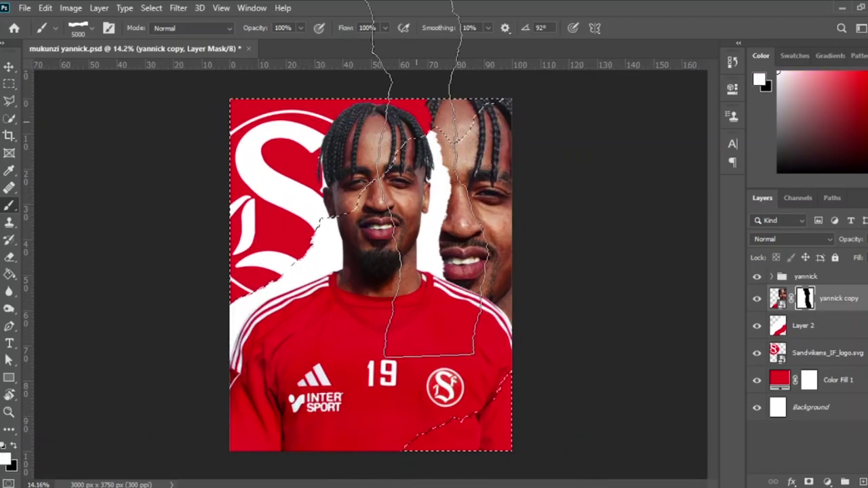
pyautogui.hotkey('ctrl', 'z')
pyautogui.hotkey('ctrl', 'z')
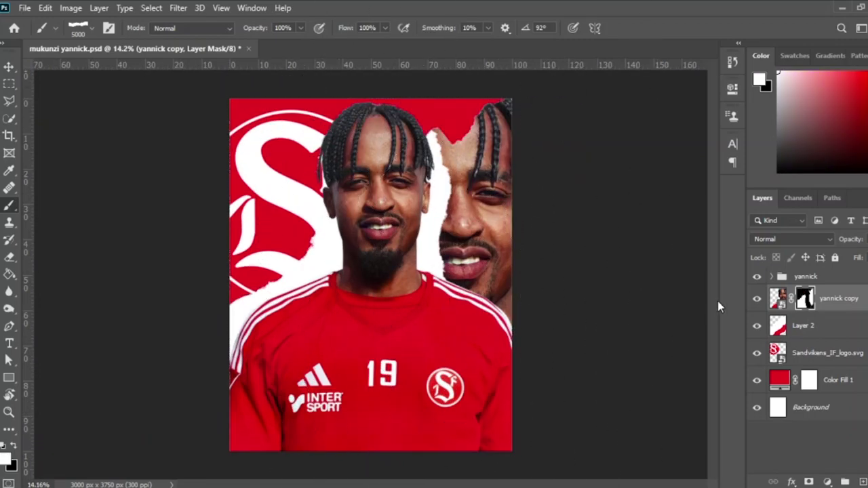
pyautogui.hotkey('ctrl', 'shift', 'z')
pyautogui.hotkey('ctrl', 'shift', 'z')
pyautogui.hotkey('ctrl', 'd')
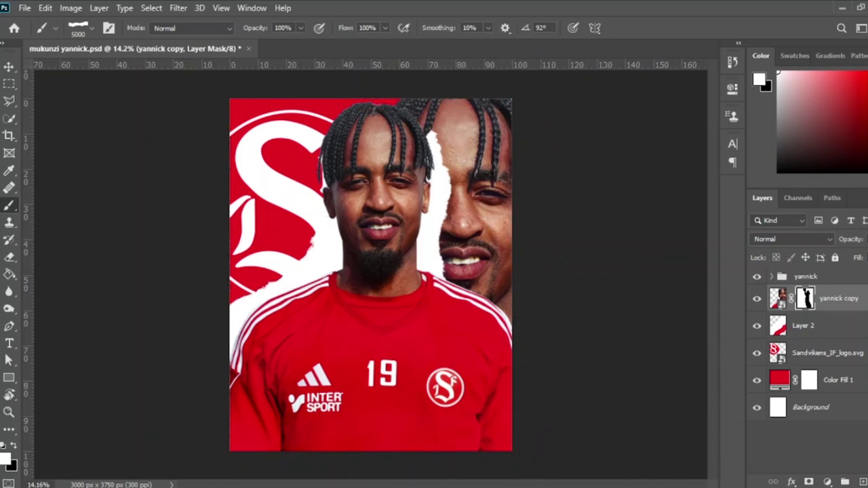
# With a 2231 px torn brush, mask out the second face's mouth area and top hair edge
pyautogui.press('x')
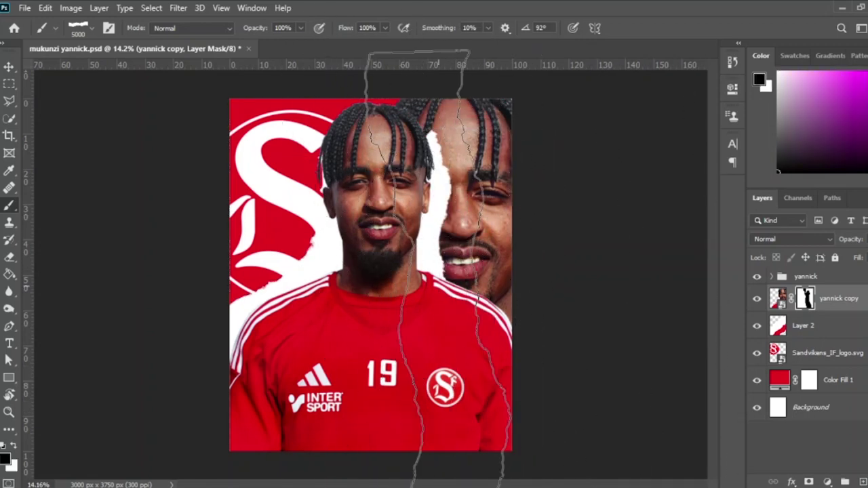
pyautogui.keyDown('alt'); pyautogui.rightClick(465, 319); pyautogui.keyUp('alt')
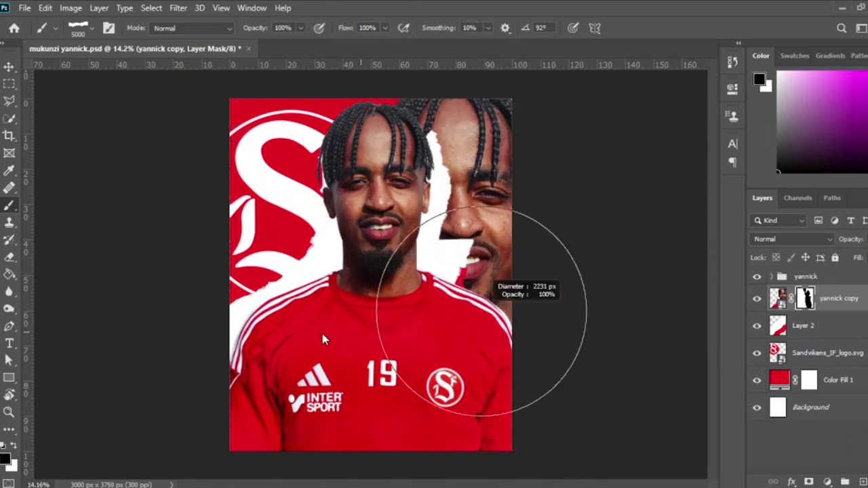
pyautogui.press('x')
pyautogui.click(472, 255)
pyautogui.press('x')
pyautogui.moveTo(473, 256); pyautogui.dragTo(474, 366)
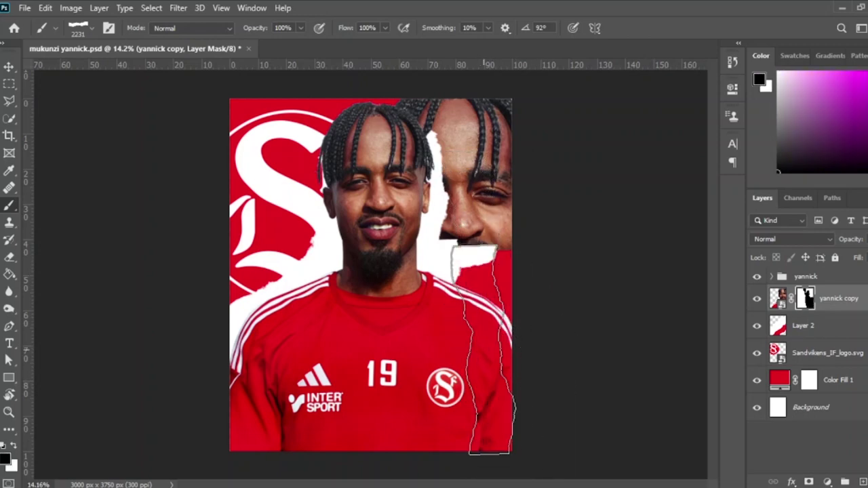
pyautogui.click(398, 170)
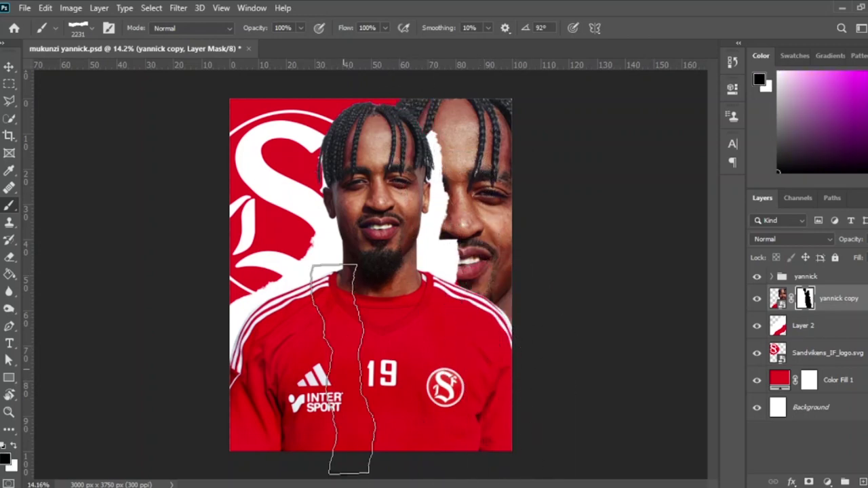
# Reload the torn paper shape as a selection at 4732 px brush size, then deselect and select the yannick group
pyautogui.hotkey('alt', '[')
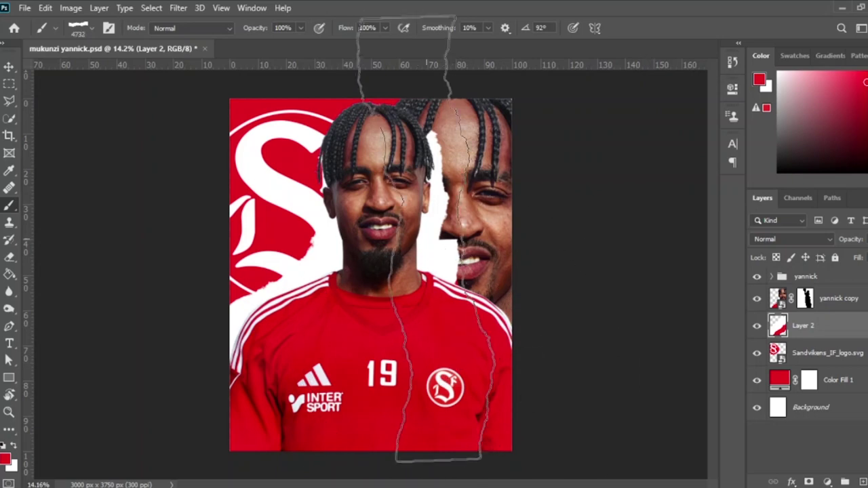
pyautogui.press('x')
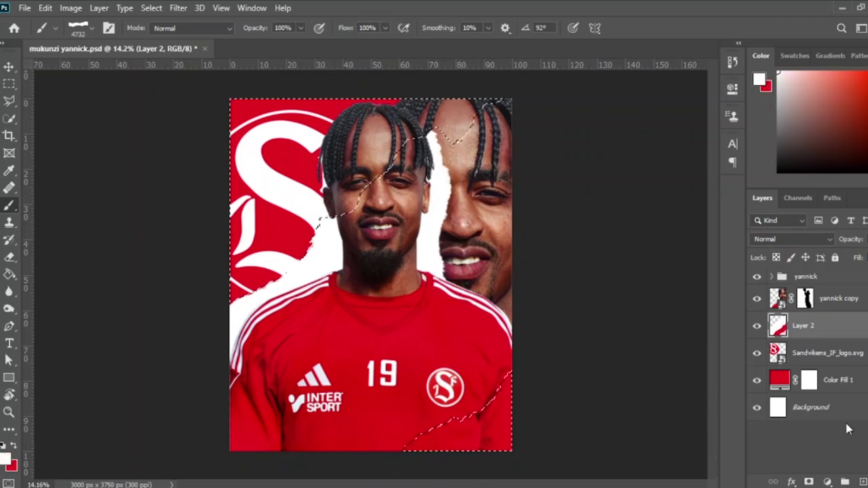
pyautogui.hotkey('alt', ']')
pyautogui.hotkey('alt', '[')
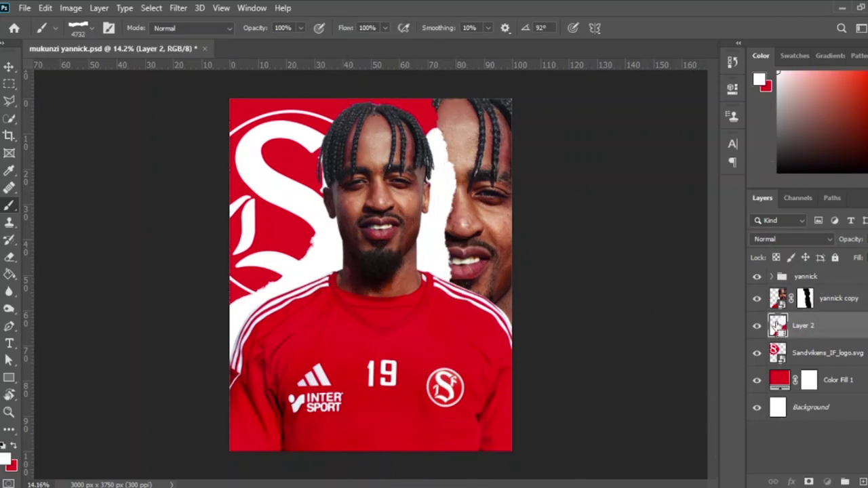
pyautogui.keyDown('ctrl'); pyautogui.click(778, 326); pyautogui.keyUp('ctrl')
pyautogui.hotkey('alt', ']')
pyautogui.press('x')
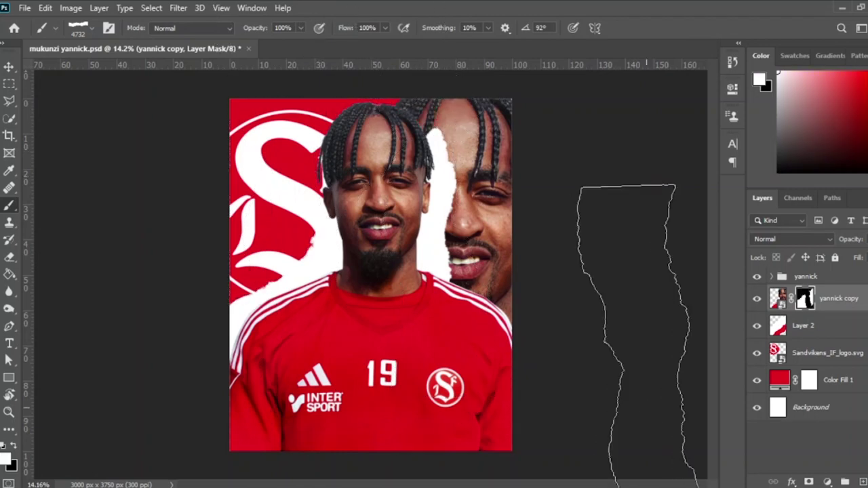
pyautogui.hotkey('ctrl', 'd')
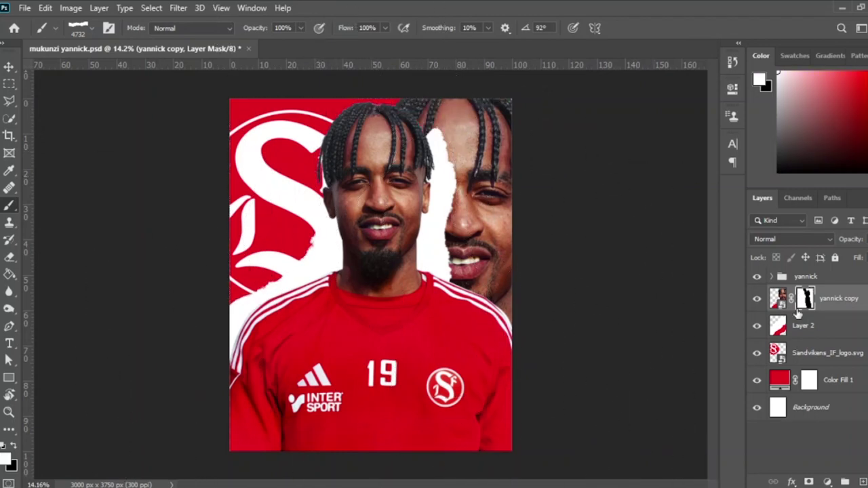
pyautogui.click(807, 276)
# Mask the yannick group and pick the 07.psd torn-paper brush at 87% opacity
pyautogui.click(809, 482)
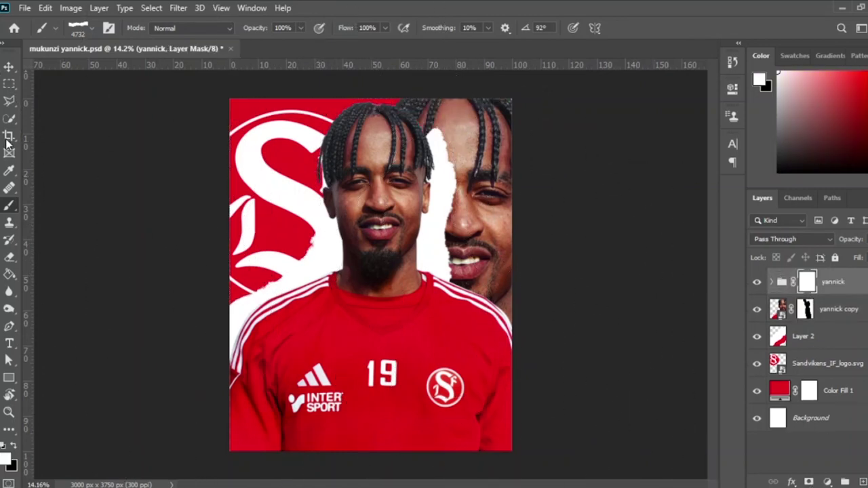
pyautogui.click(84, 28)
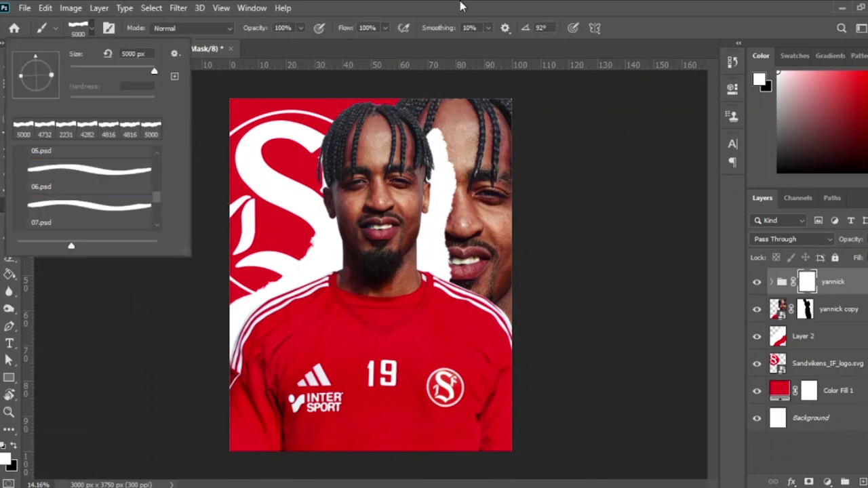
pyautogui.moveTo(427, 319); pyautogui.dragTo(427, 332)
pyautogui.scroll(-3, 518, 305)
pyautogui.click(85, 28)
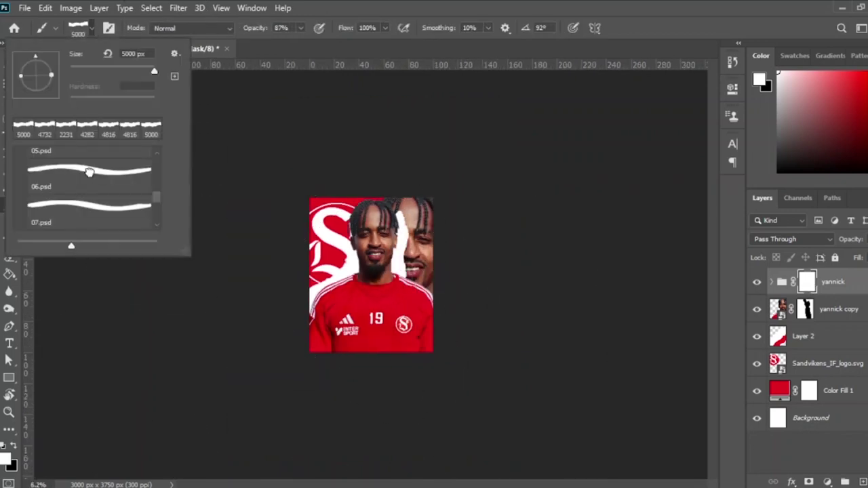
pyautogui.doubleClick(112, 203)
pyautogui.click(83, 27)
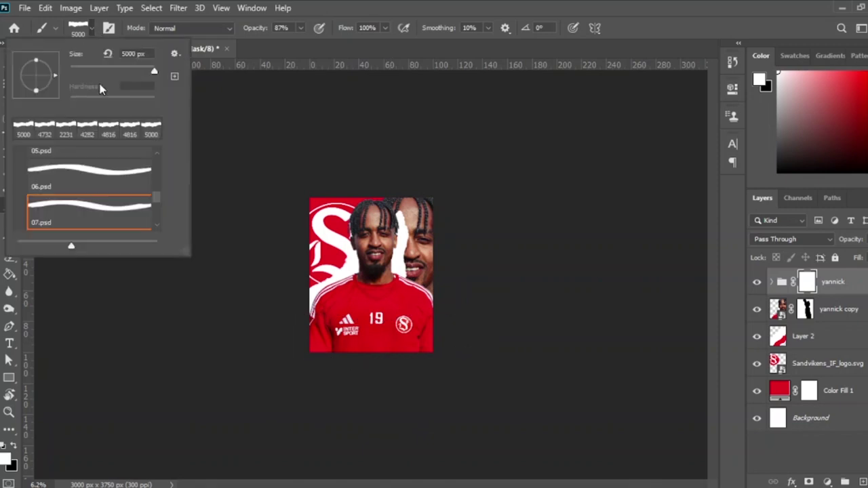
pyautogui.press('Return')
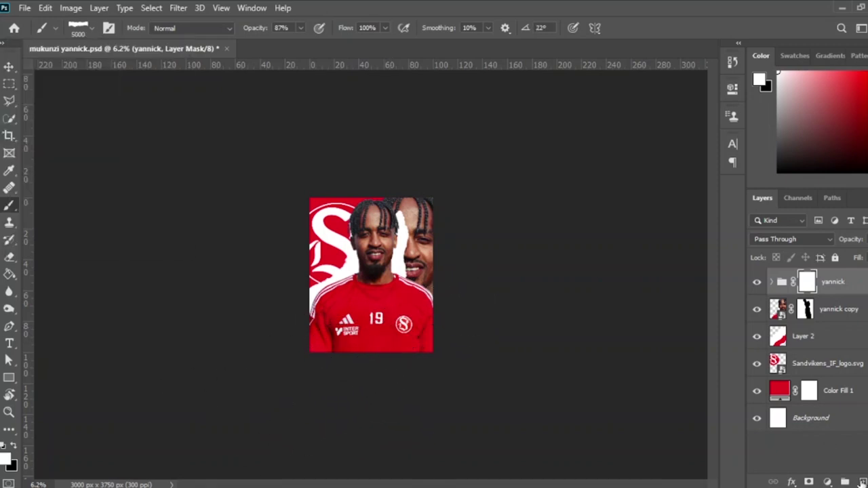
# On a new Layer 3, stamp a white torn edge across the bottom and a red one at bottom right
pyautogui.hotkey('ctrl', 'shift', 'alt', 'n')
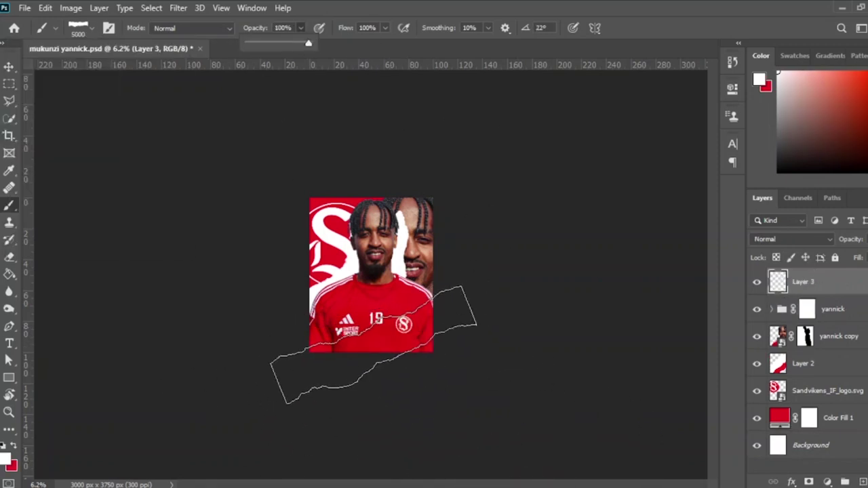
pyautogui.click(373, 344)
pyautogui.scroll(2, 380, 370)
pyautogui.scroll(3, 346, 386)
pyautogui.scroll(1, 387, 383)
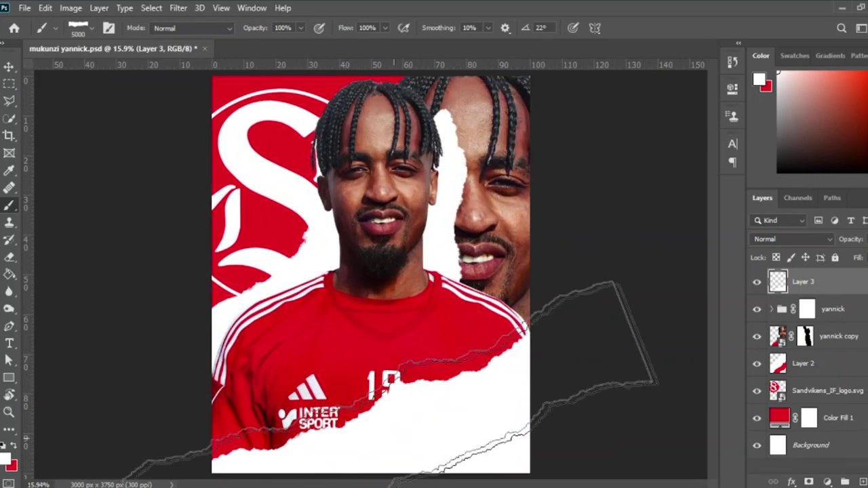
pyautogui.scroll(-1, 346, 377)
pyautogui.press('x')
pyautogui.click(468, 417)
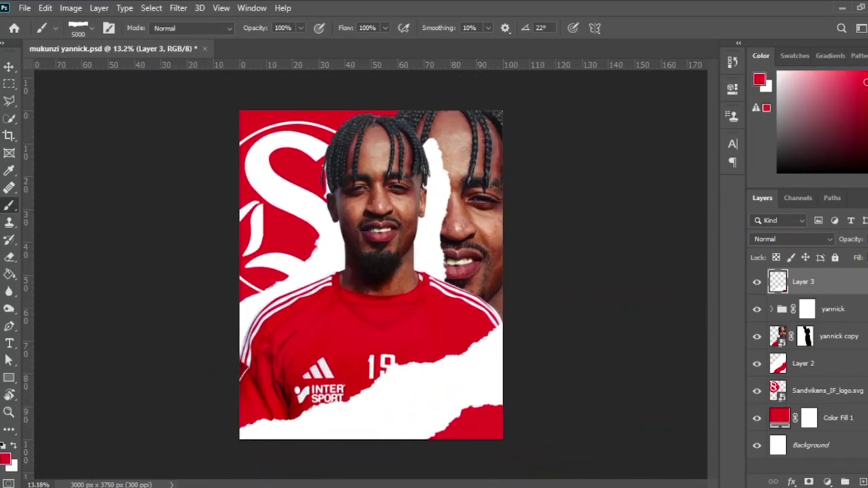
pyautogui.click(90, 28)
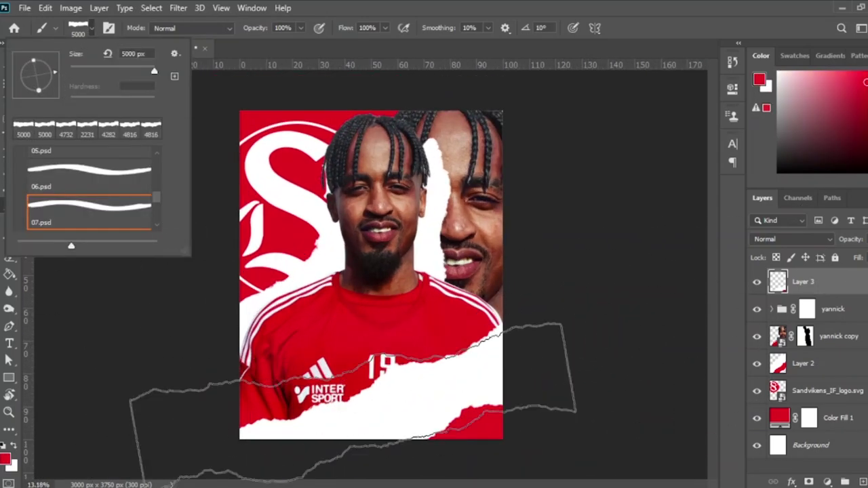
pyautogui.press('Return')
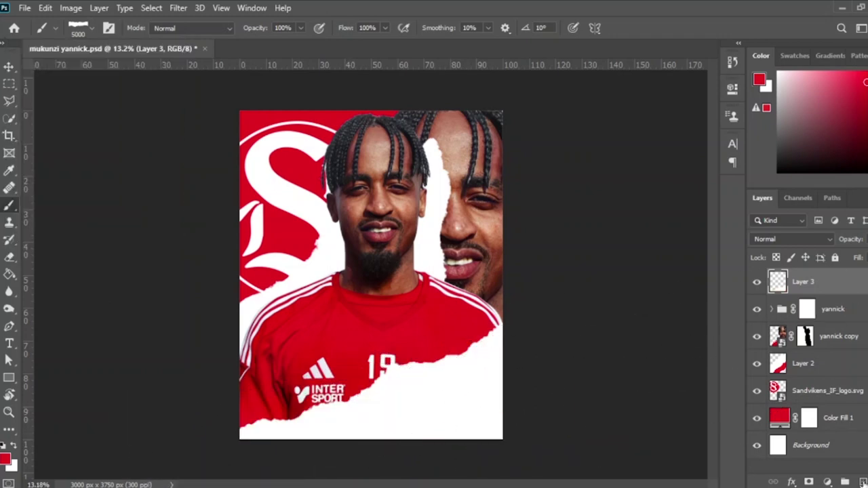
# Mask part of the white strip to reveal red at bottom-left, then rotate the brush tip vertical
pyautogui.scroll(-1, 339, 435)
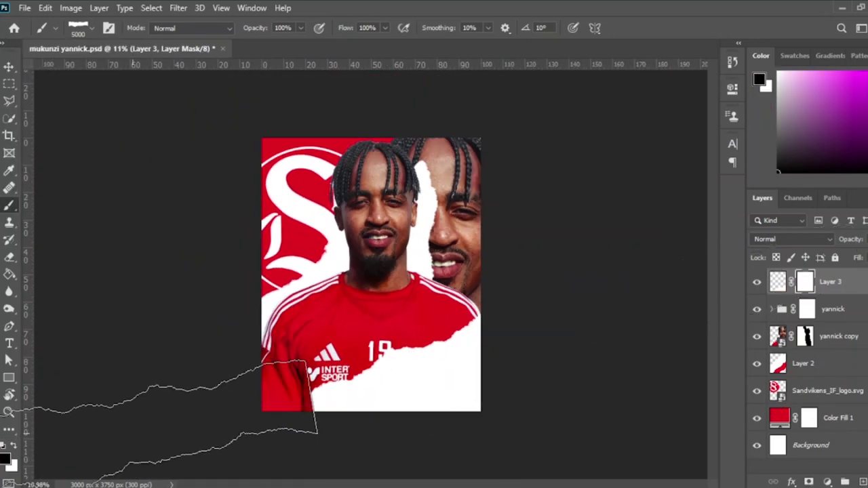
pyautogui.click(135, 437)
pyautogui.press('x')
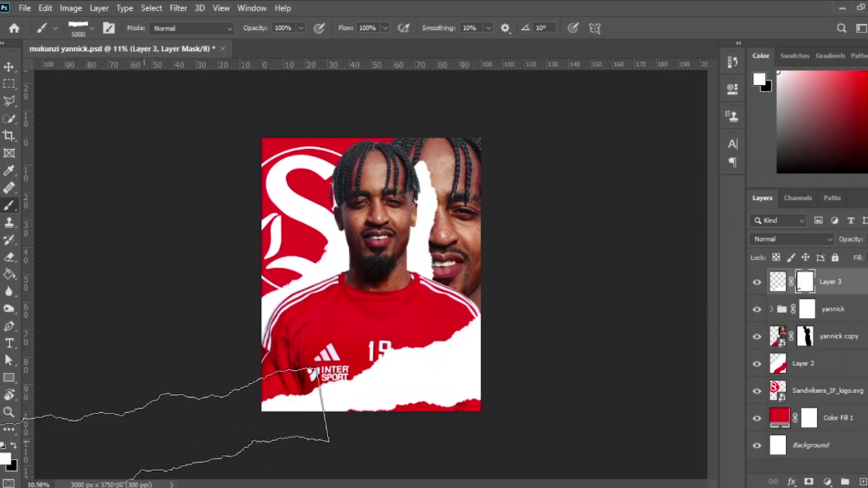
pyautogui.moveTo(164, 427); pyautogui.dragTo(135, 422)
pyautogui.click(78, 28)
pyautogui.moveTo(54, 76); pyautogui.dragTo(42, 127)
pyautogui.press('Return')
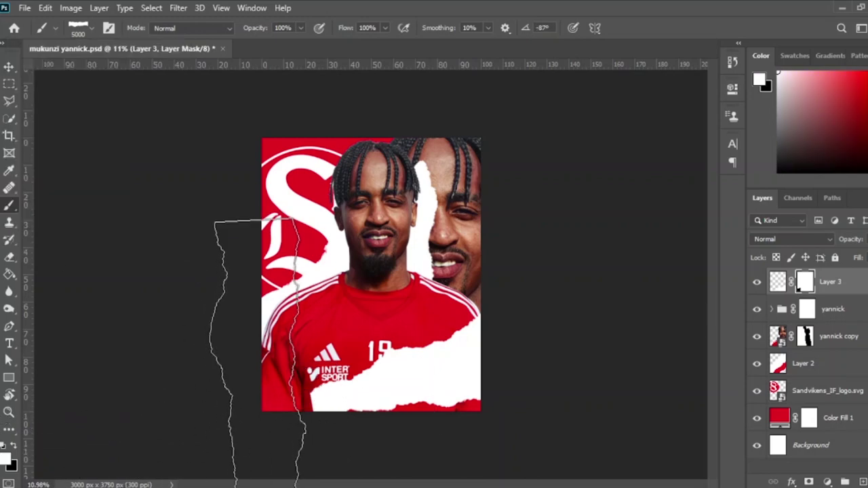
pyautogui.scroll(2, 390, 292)
pyautogui.scroll(2, 387, 291)
pyautogui.scroll(-3, 387, 292)
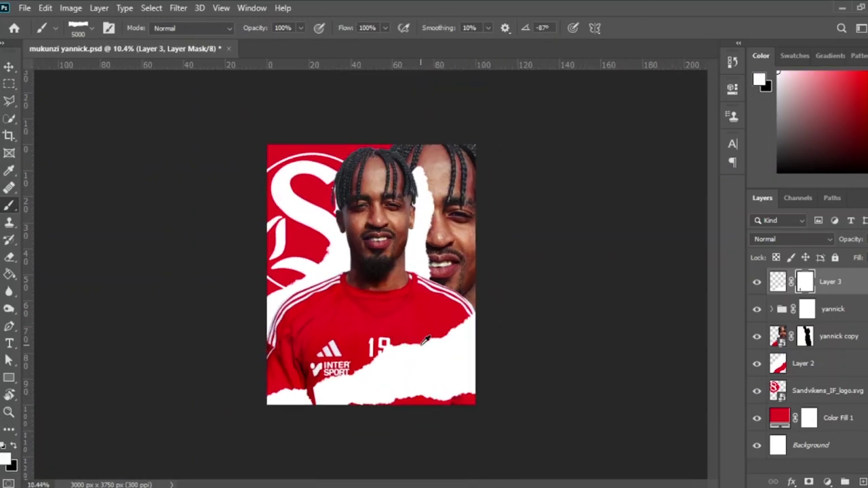
pyautogui.scroll(1, 566, 339)
pyautogui.scroll(-1, 258, 346)
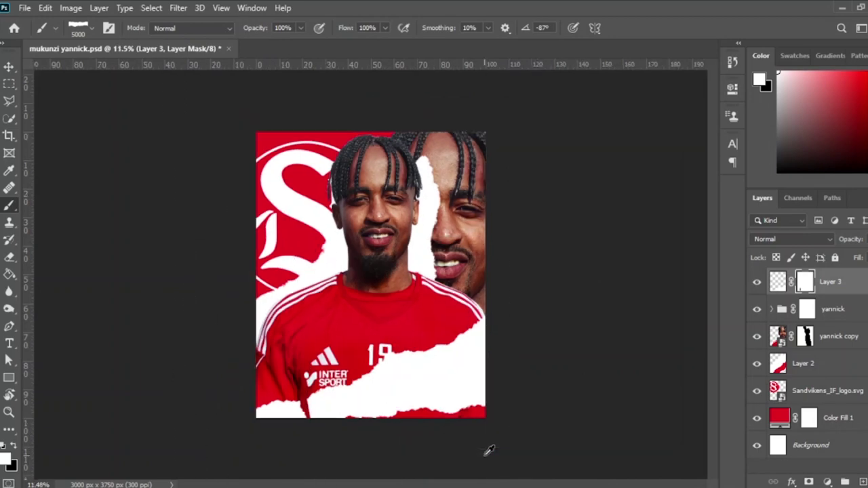
pyautogui.scroll(2, 285, 340)
pyautogui.scroll(-1, 316, 318)
pyautogui.scroll(1, 532, 203)
# Alt-drag to duplicate yannick copy below itself and move the duplicate left onto the S logo
pyautogui.press('v')
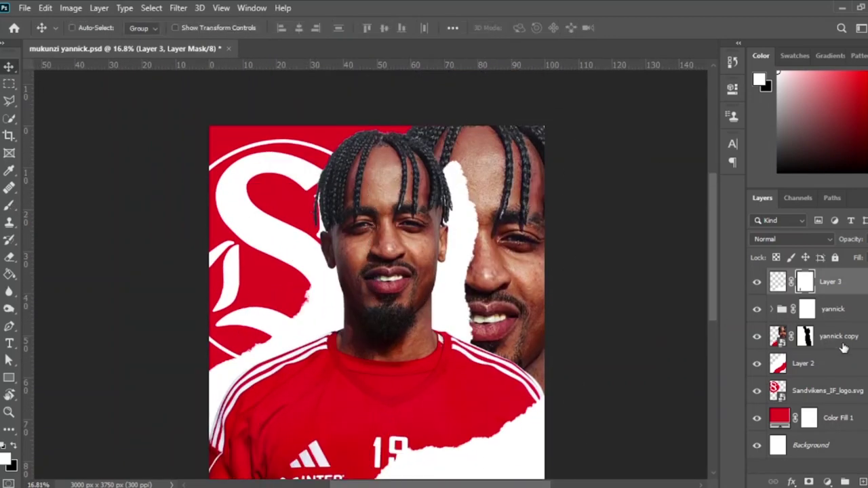
pyautogui.moveTo(843, 348); pyautogui.dragTo(778, 370)
pyautogui.moveTo(525, 220); pyautogui.dragTo(268, 221)
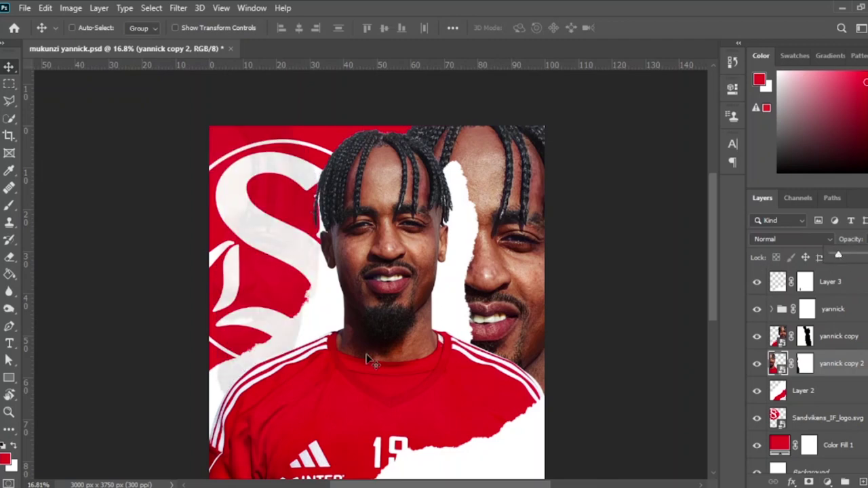
pyautogui.scroll(-1, 369, 359)
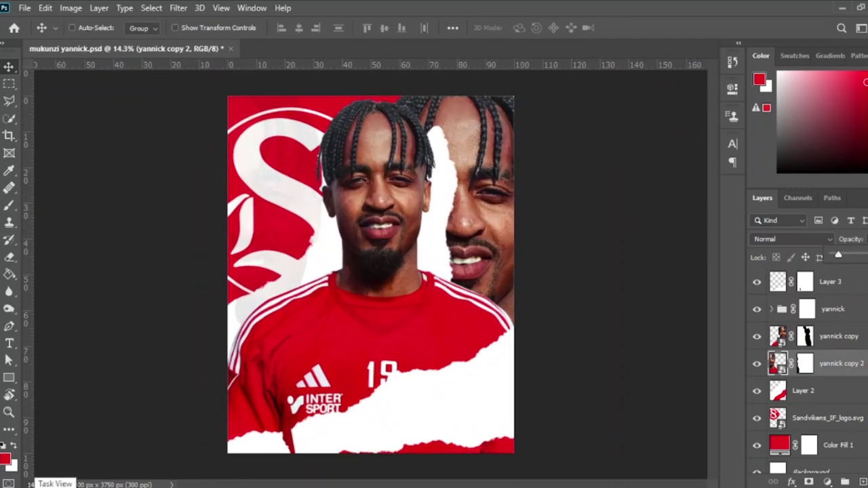
# Fade the duplicate by dragging the Blending Options This Layer white slider, then target Layer 3's mask
pyautogui.rightClick(830, 366)
pyautogui.click(698, 17)
pyautogui.moveTo(734, 342); pyautogui.dragTo(712, 346)
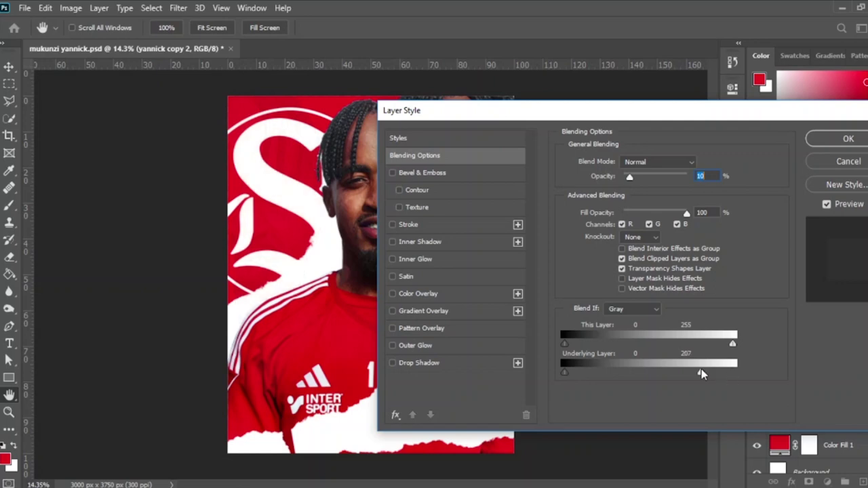
pyautogui.click(841, 143)
pyautogui.scroll(2, 426, 403)
pyautogui.scroll(-1, 426, 401)
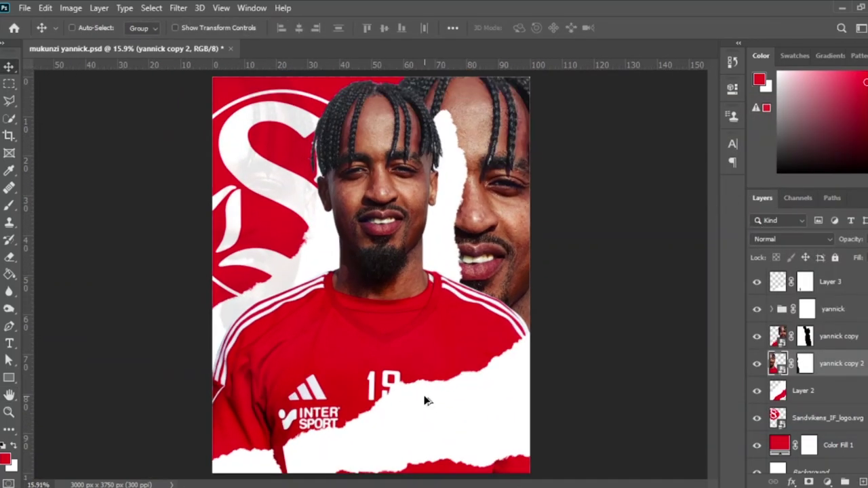
pyautogui.click(805, 282)
# Add a new empty layer on top and tilt the torn brush tip slightly
pyautogui.click(844, 482)
pyautogui.press('b')
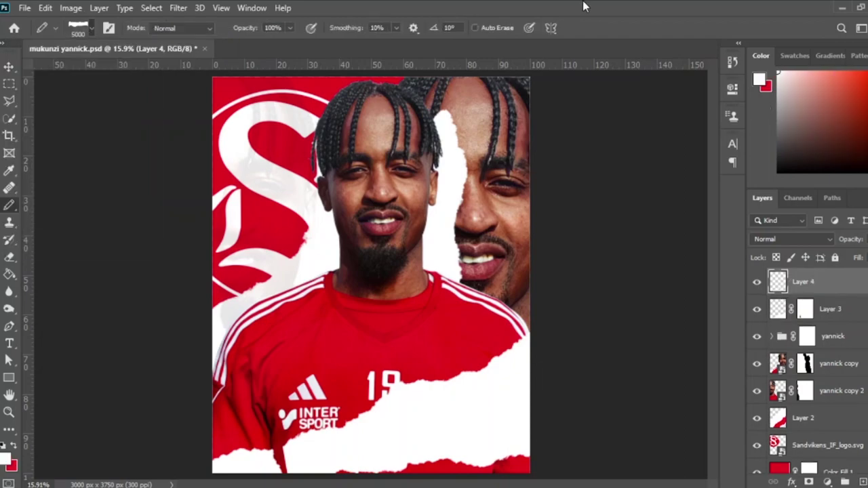
pyautogui.scroll(-2, 371, 227)
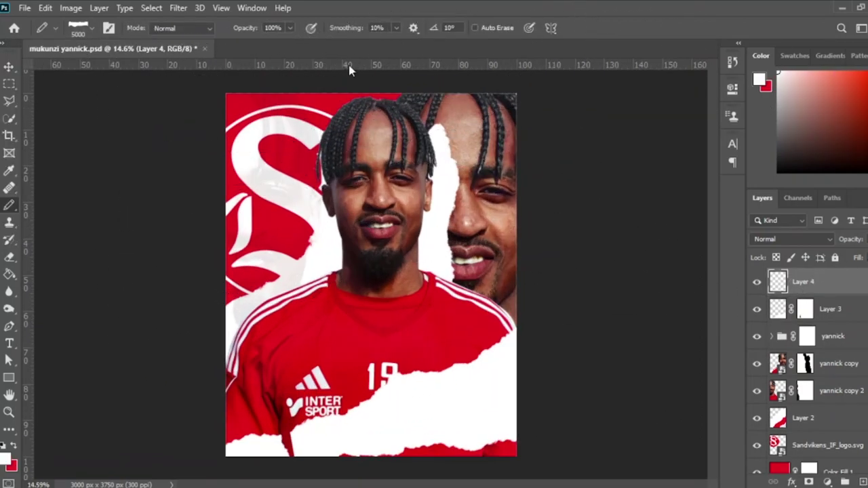
pyautogui.scroll(-1, 349, 67)
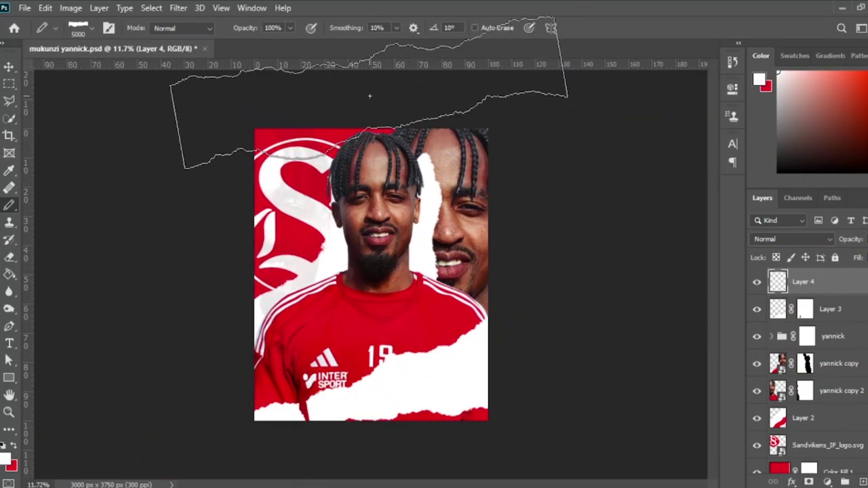
pyautogui.hotkey('ctrl', 'd')
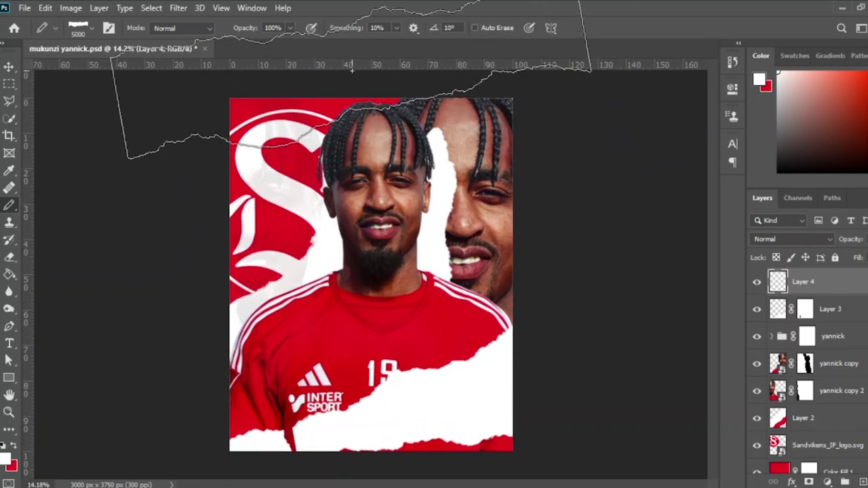
pyautogui.scroll(-1, 366, 119)
pyautogui.rightClick(65, 78)
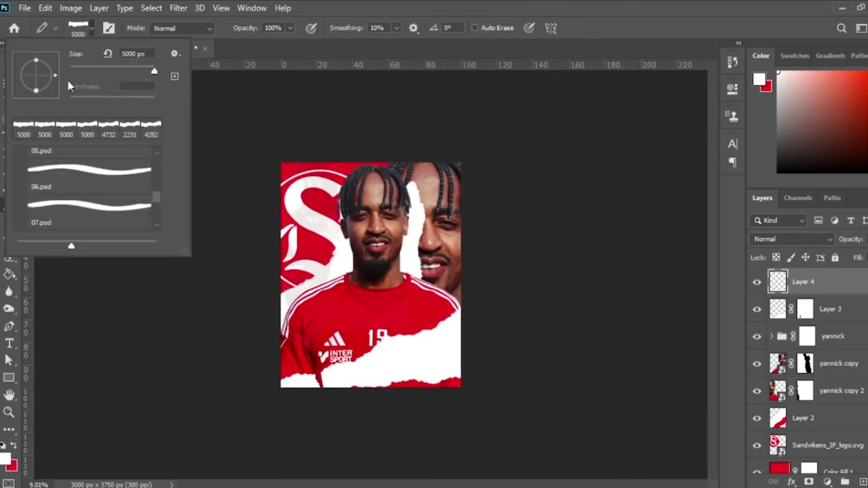
pyautogui.moveTo(58, 87); pyautogui.dragTo(54, 85)
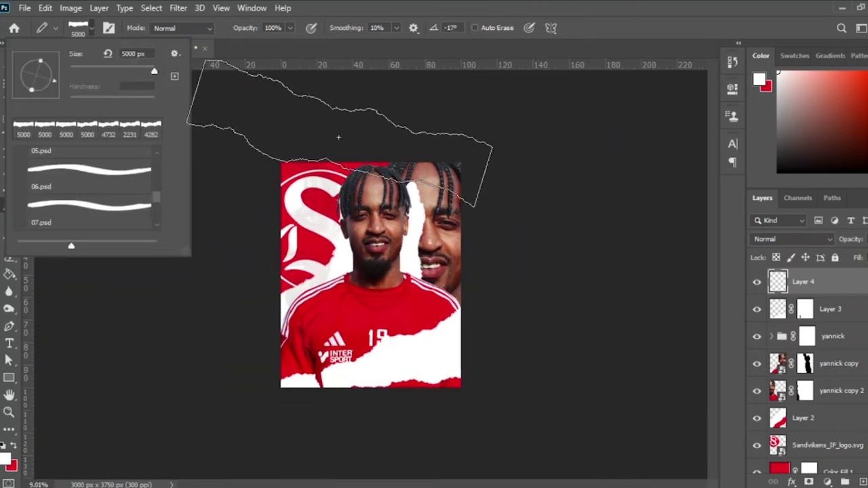
pyautogui.click(386, 137)
pyautogui.scroll(1, 391, 135)
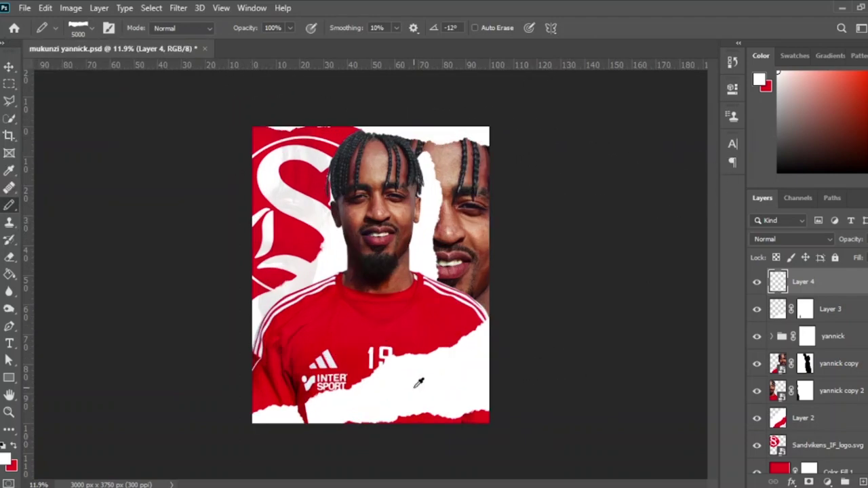
pyautogui.scroll(-2, 399, 117)
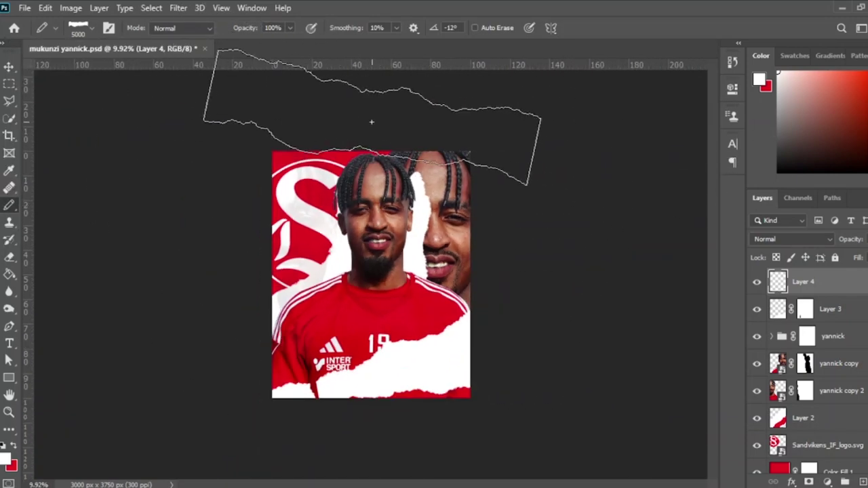
# Rotate the brush tip downward and paint a white torn strip over the faces on Layer 3
pyautogui.click(78, 27)
pyautogui.moveTo(30, 67); pyautogui.dragTo(19, 74)
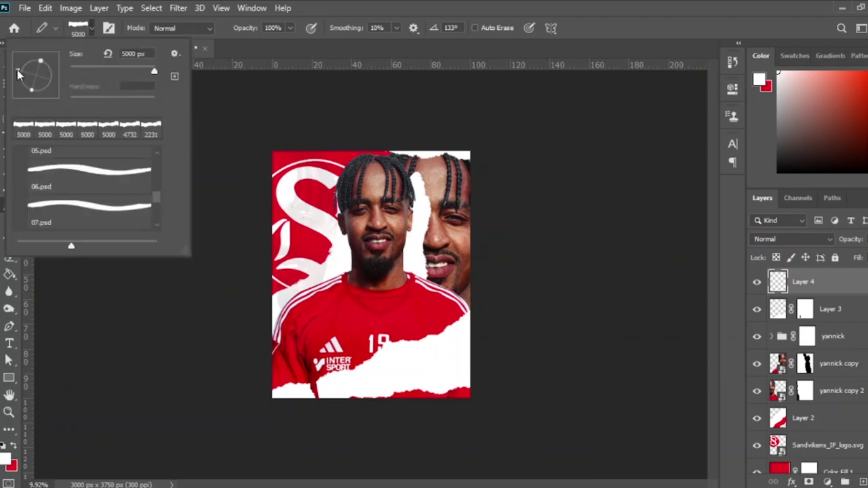
pyautogui.click(382, 294)
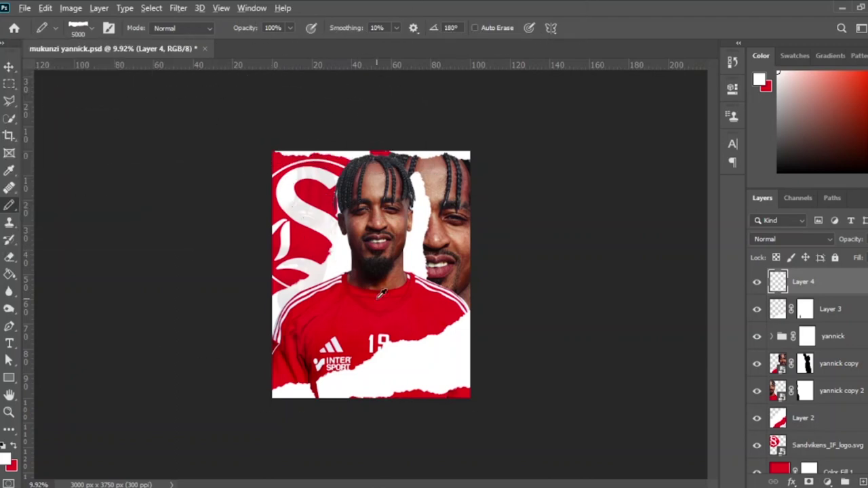
pyautogui.scroll(1, 386, 312)
pyautogui.scroll(1, 385, 312)
pyautogui.scroll(-2, 329, 251)
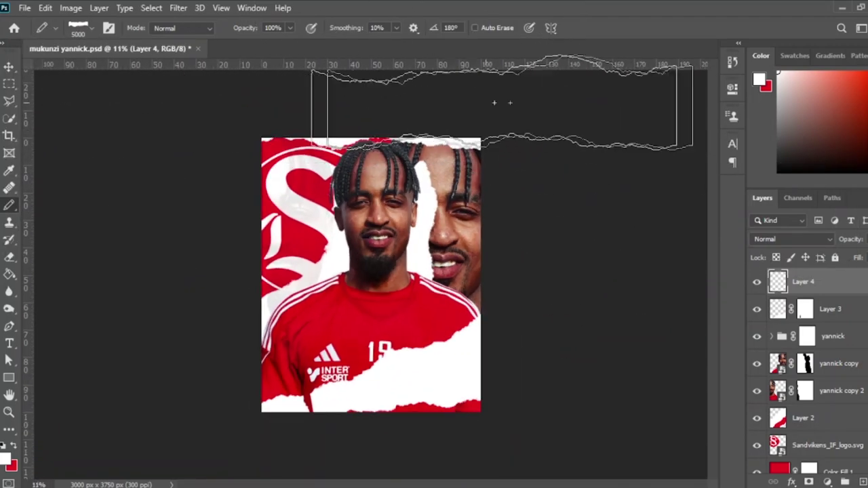
pyautogui.scroll(1, 301, 367)
pyautogui.scroll(2, 361, 203)
pyautogui.scroll(-1, 370, 176)
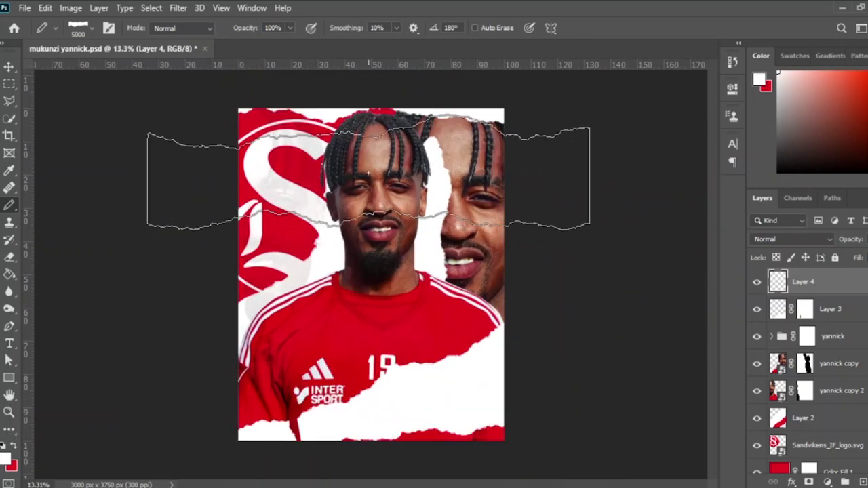
pyautogui.scroll(2, 370, 176)
pyautogui.hotkey('alt', '[')
pyautogui.moveTo(449, 193); pyautogui.dragTo(453, 305)
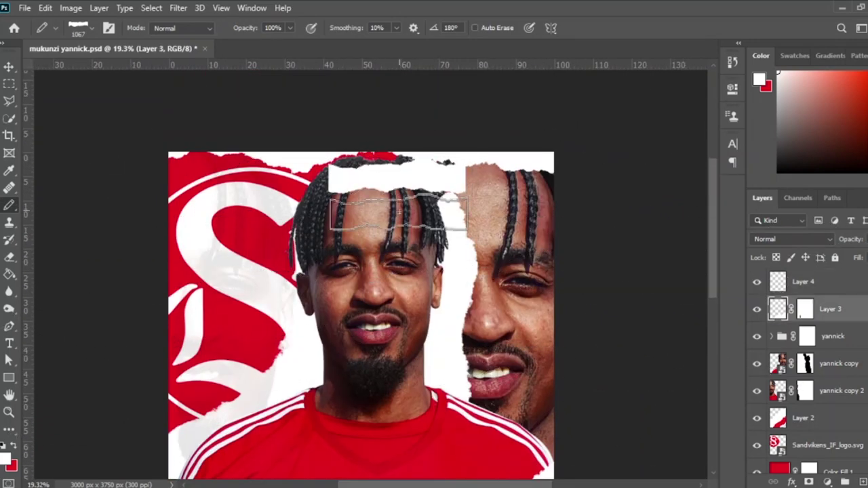
# Add empty layers above Layer 3 and Layer 2, then merge Layer 6 into yannick copy
pyautogui.hotkey('ctrl', 'shift', 'alt', 'n')
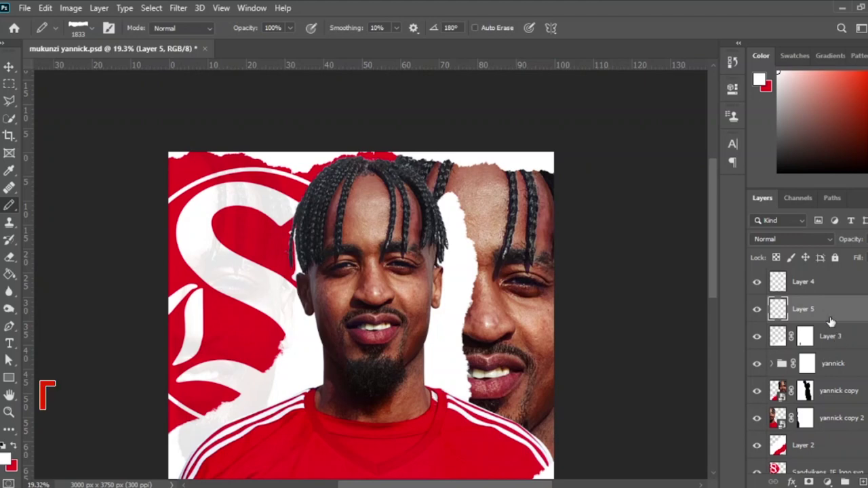
pyautogui.click(803, 445)
pyautogui.hotkey('ctrl', 'shift', 'alt', 'n')
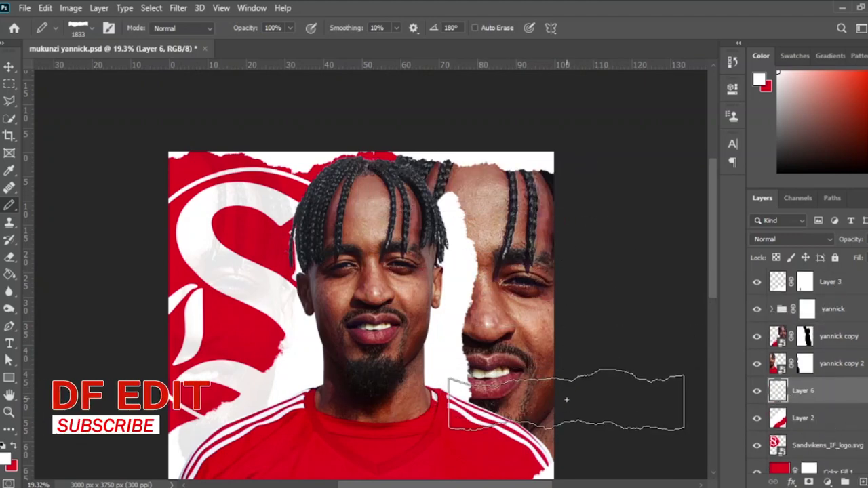
pyautogui.moveTo(803, 390); pyautogui.dragTo(814, 348)
pyautogui.hotkey('ctrl', 'e')
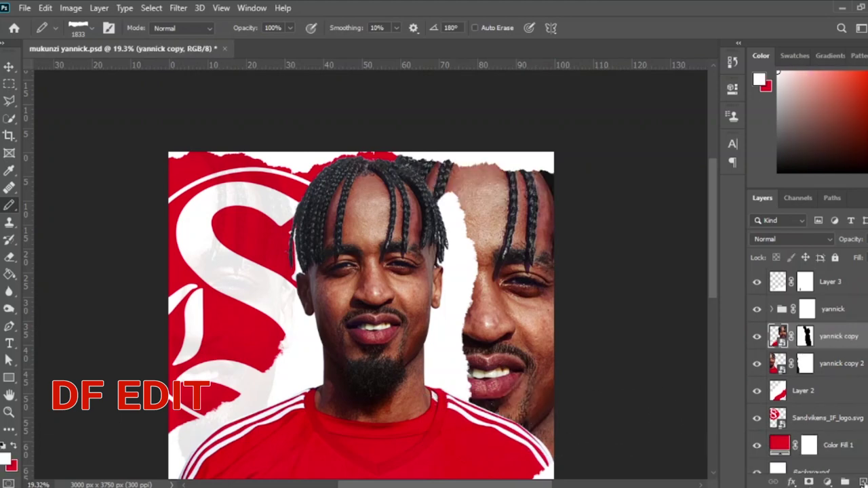
# Undo the merge so empty Layers 6, 5 and 4 return, then open Layer 2's options
pyautogui.hotkey('ctrl', 'z')
pyautogui.scroll(-3, 484, 398)
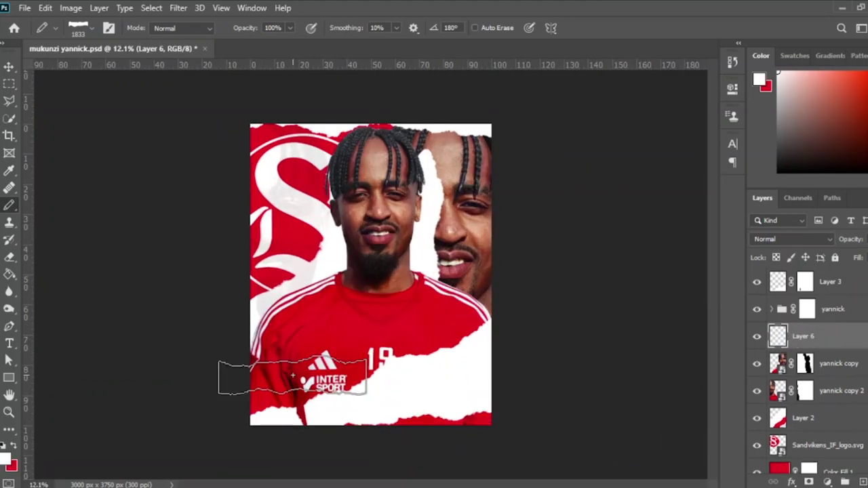
pyautogui.scroll(2, 292, 375)
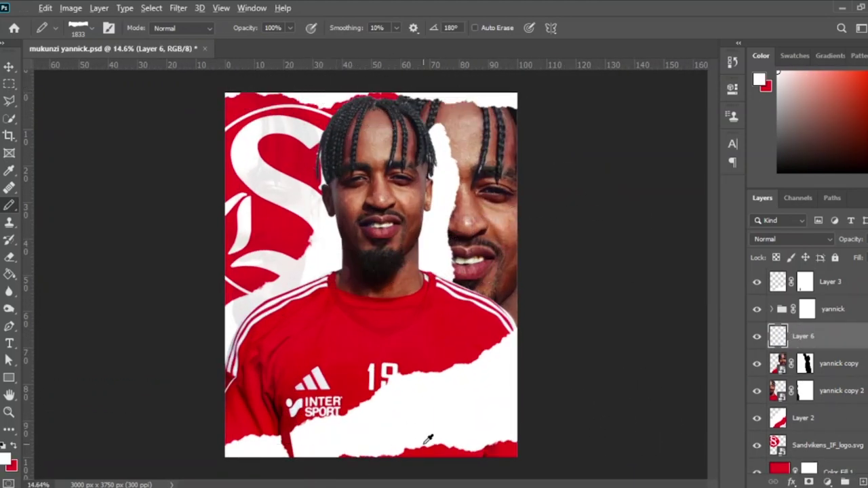
pyautogui.hotkey('ctrl', 'z')
pyautogui.hotkey('ctrl', 'z')
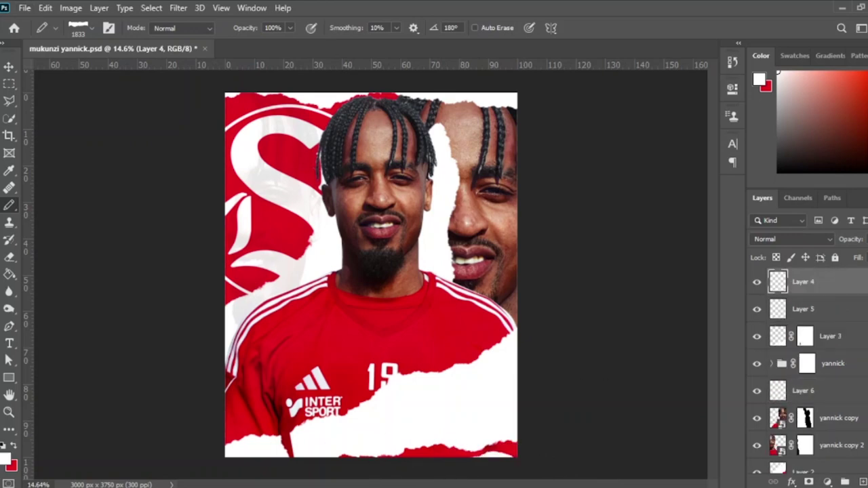
pyautogui.scroll(3, 242, 389)
pyautogui.scroll(-3, 390, 384)
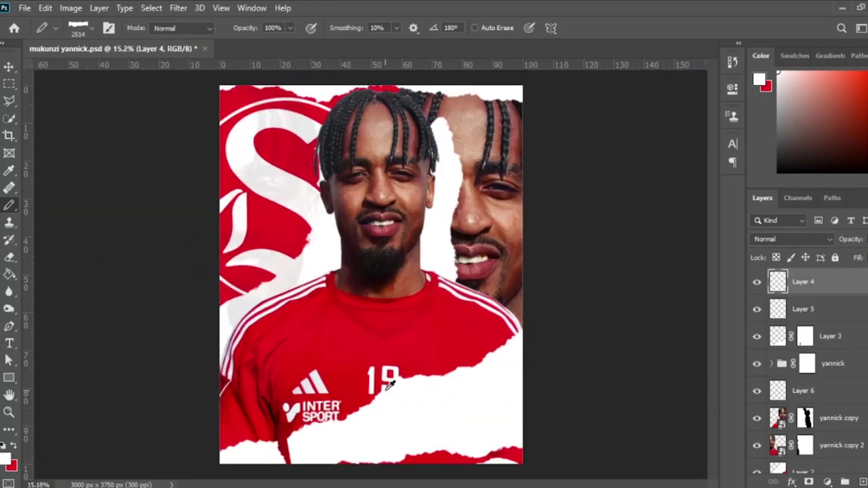
pyautogui.press('v')
pyautogui.rightClick(802, 471)
# Add an inner shadow with size 10 to Layer 2
pyautogui.press('Escape')
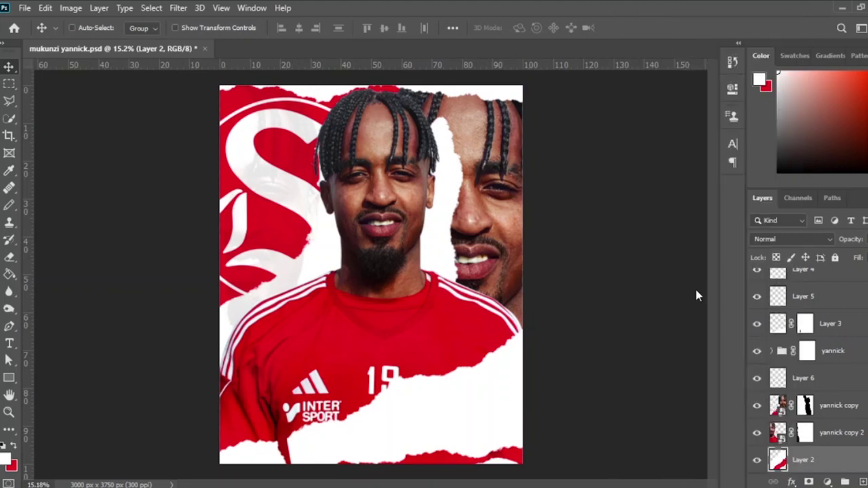
pyautogui.doubleClick(841, 460)
pyautogui.moveTo(619, 113); pyautogui.dragTo(663, 103)
pyautogui.click(611, 235)
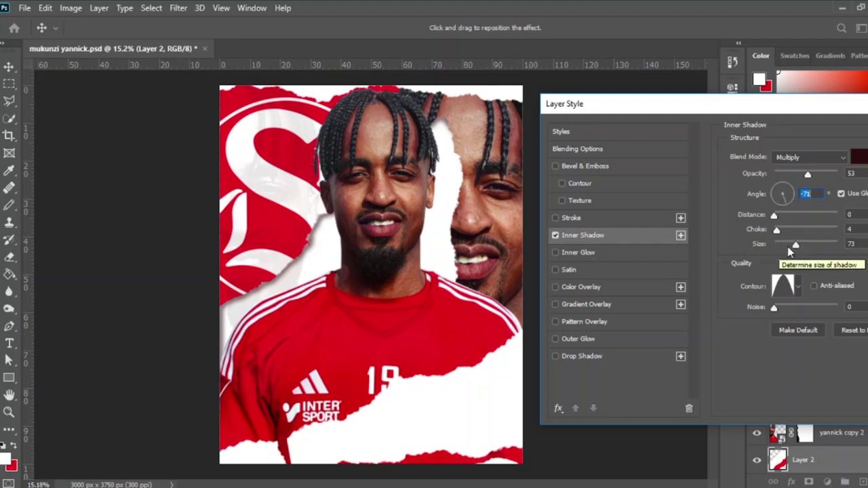
pyautogui.moveTo(794, 245); pyautogui.dragTo(780, 245)
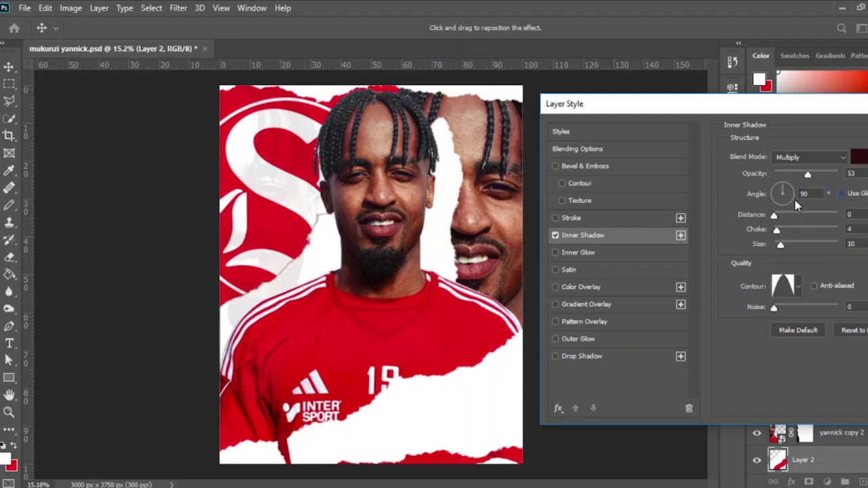
pyautogui.moveTo(610, 104); pyautogui.dragTo(409, 103)
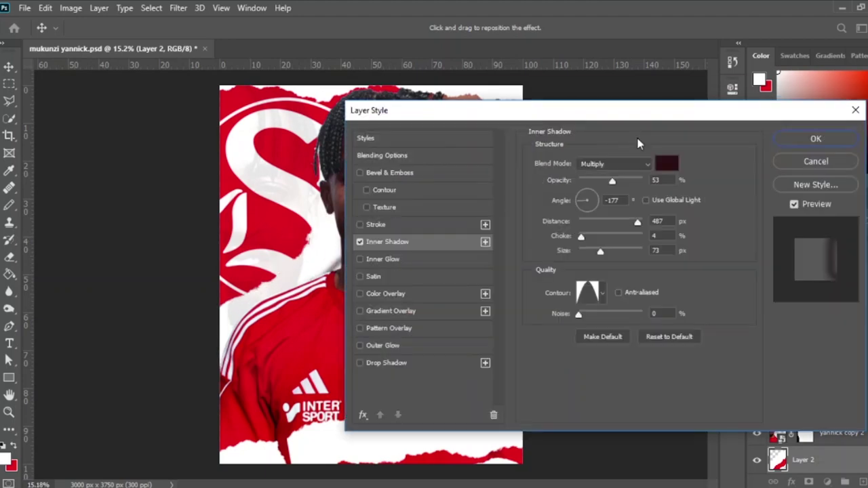
pyautogui.click(814, 140)
# Give the yannick copy face a drop shadow after discarding a trial outer glow
pyautogui.scroll(1, 752, 339)
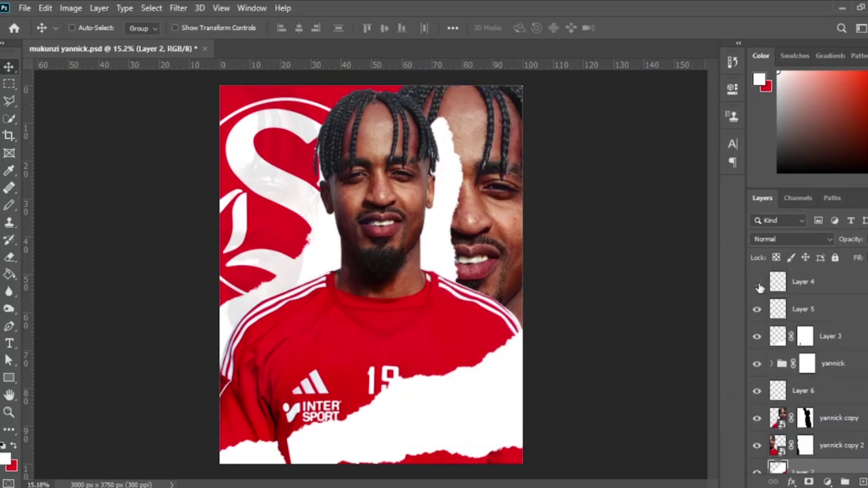
pyautogui.rightClick(805, 419)
pyautogui.click(699, 16)
pyautogui.moveTo(514, 107); pyautogui.dragTo(658, 102)
pyautogui.click(540, 331)
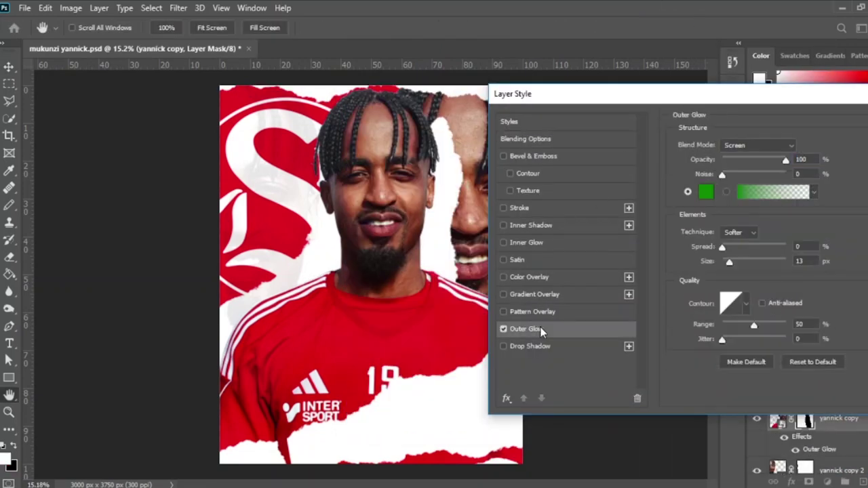
pyautogui.click(504, 330)
pyautogui.click(543, 348)
pyautogui.moveTo(600, 94); pyautogui.dragTo(685, 82)
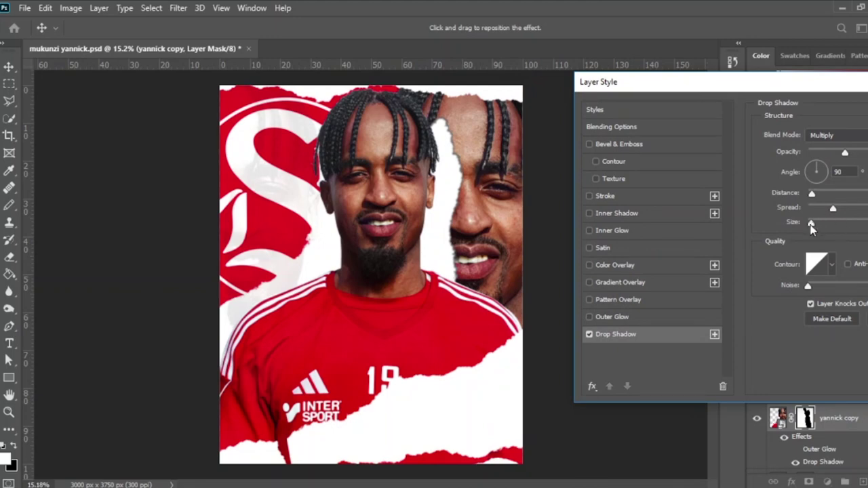
pyautogui.moveTo(826, 215); pyautogui.dragTo(824, 194)
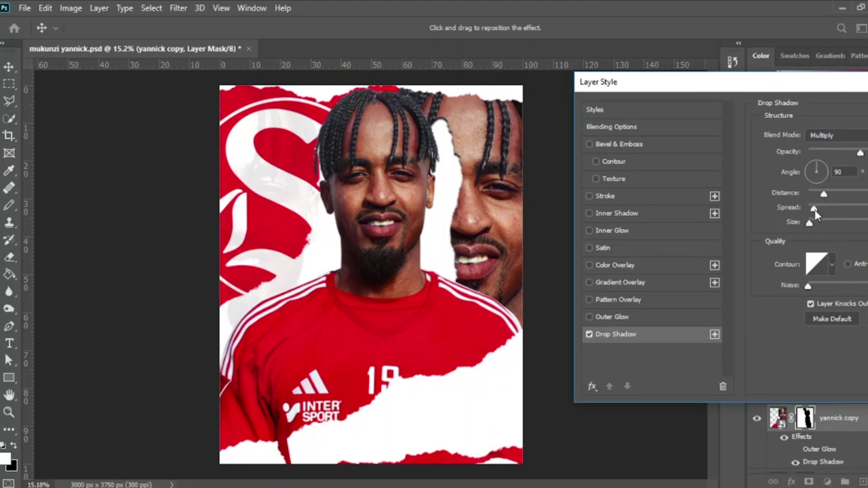
pyautogui.moveTo(798, 84)
pyautogui.mouseDown()
pyautogui.moveTo(583, 92)
pyautogui.moveTo(846, 90)
pyautogui.mouseUp()
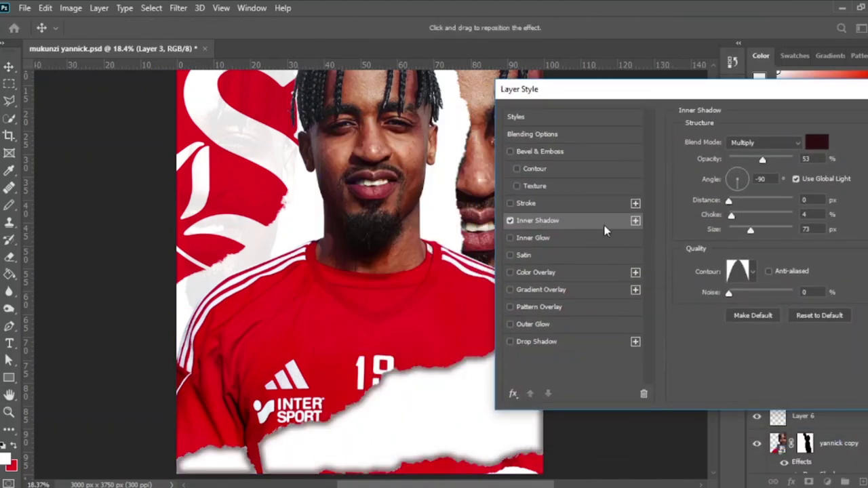
# Reset the inner shadow angle to 0, then try and discard a drop shadow on Layer 3
pyautogui.click(743, 178)
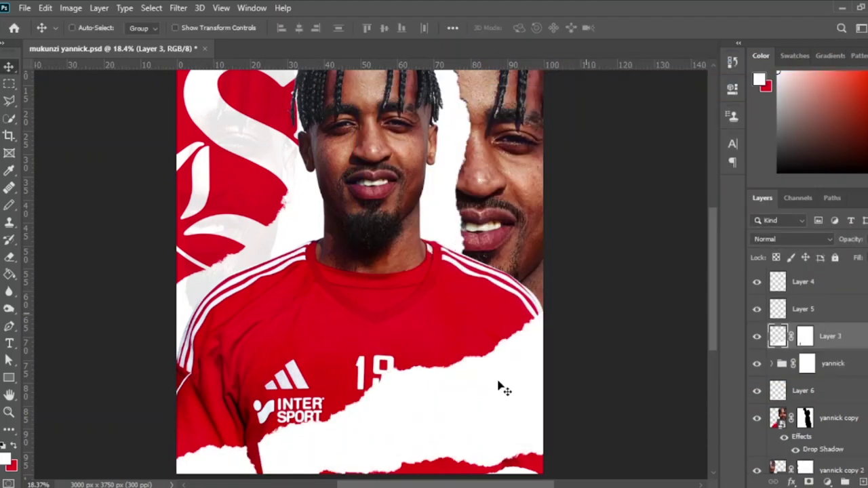
pyautogui.rightClick(822, 335)
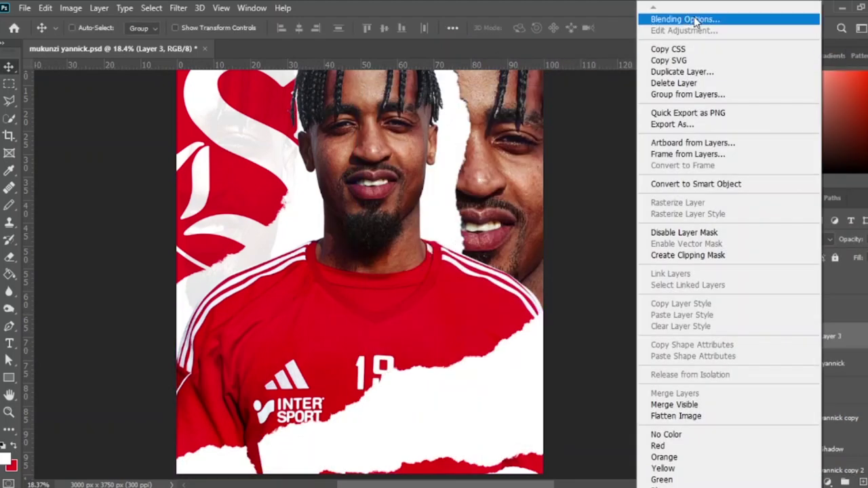
pyautogui.click(708, 18)
pyautogui.click(556, 308)
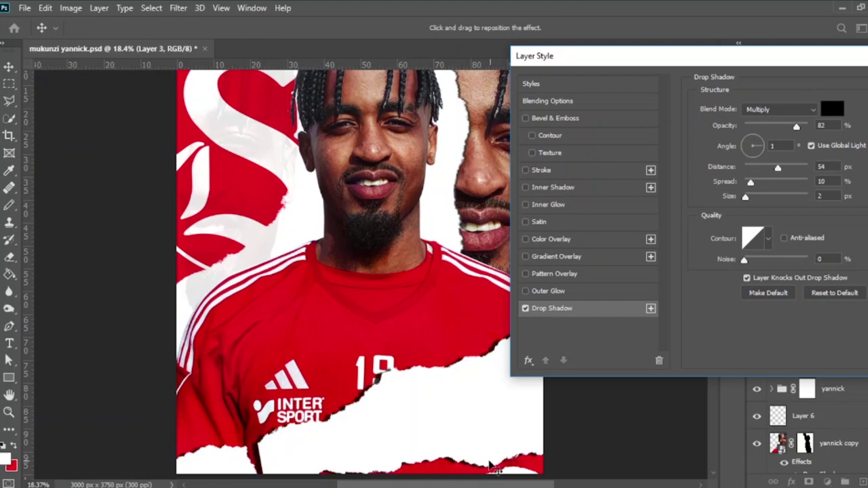
pyautogui.press('Return')
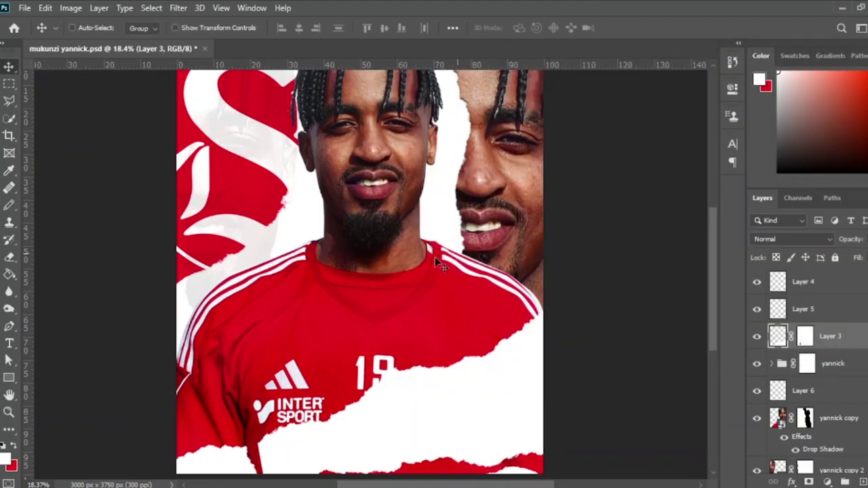
pyautogui.scroll(-3, 434, 256)
pyautogui.scroll(3, 429, 259)
pyautogui.scroll(-3, 435, 263)
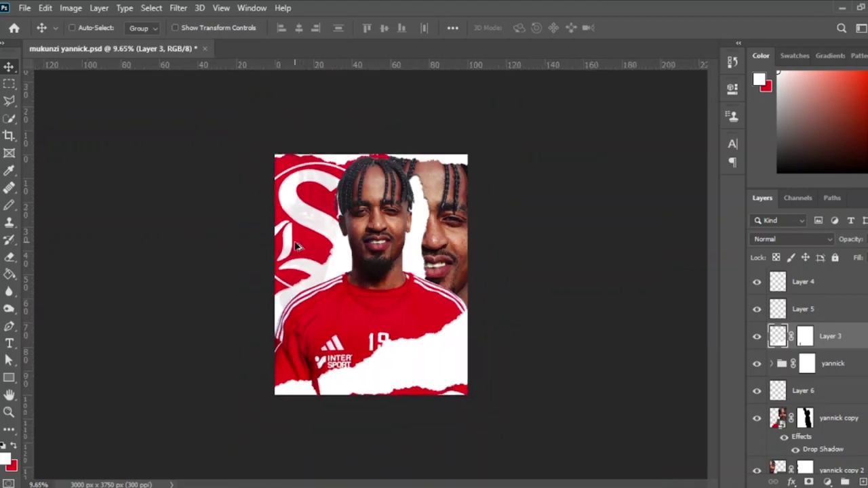
pyautogui.scroll(3, 308, 252)
pyautogui.scroll(1, 490, 382)
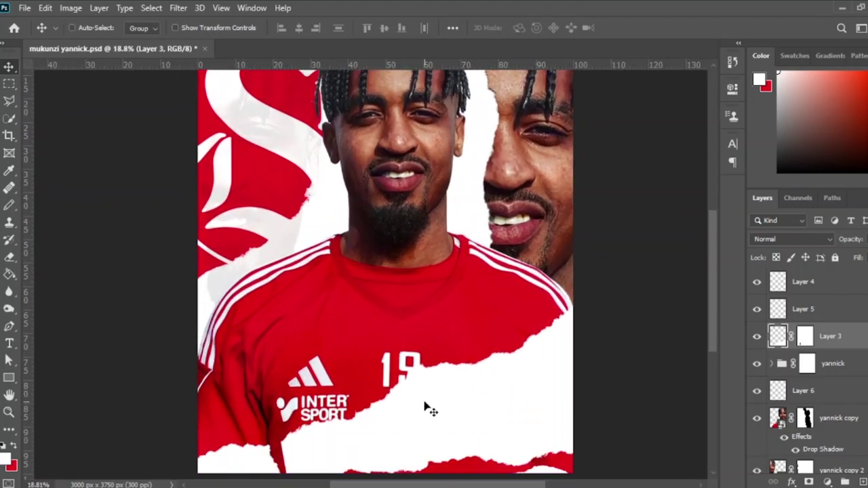
# Try a drop shadow along Layer 3's torn paper edge again
pyautogui.rightClick(830, 336)
pyautogui.click(716, 12)
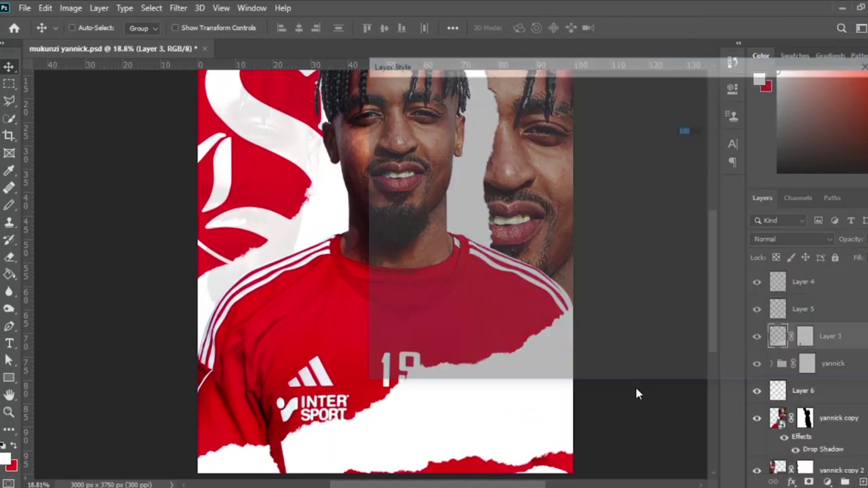
pyautogui.click(404, 316)
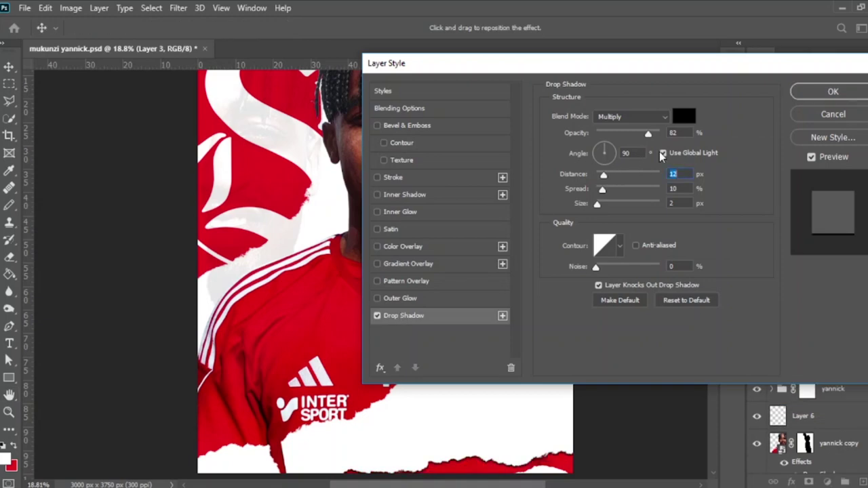
pyautogui.moveTo(525, 69); pyautogui.dragTo(755, 56)
pyautogui.moveTo(518, 470); pyautogui.dragTo(516, 463)
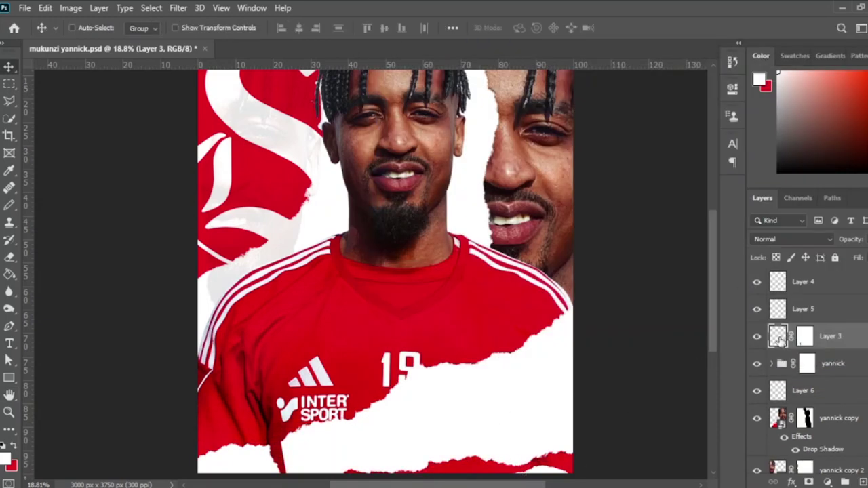
# Apply an inner shadow to Layer 3 at about -151° with increased distance
pyautogui.rightClick(778, 339)
pyautogui.click(676, 103)
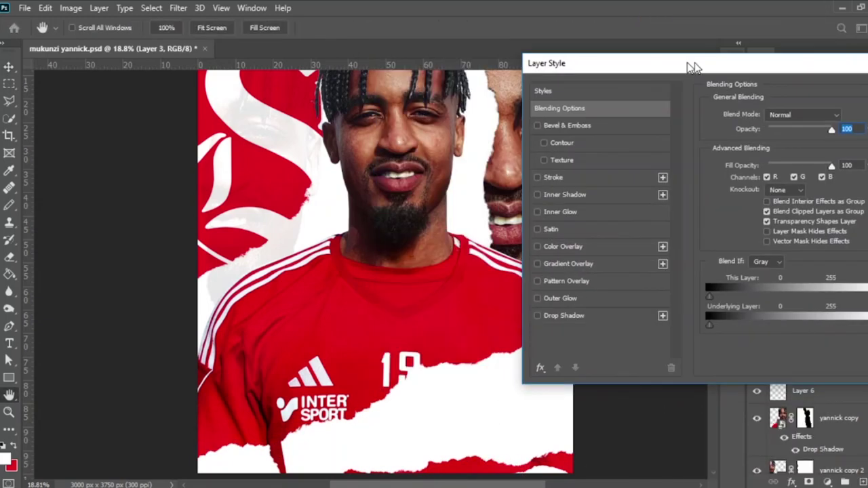
pyautogui.moveTo(688, 66); pyautogui.dragTo(784, 58)
pyautogui.click(697, 188)
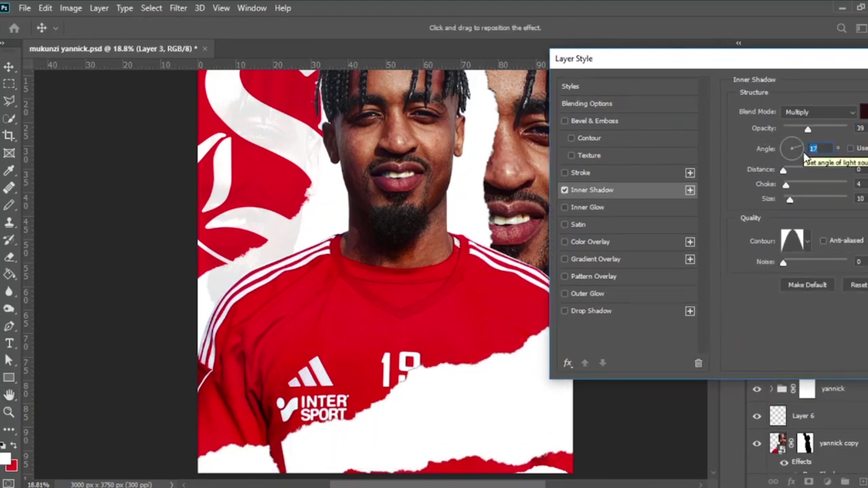
pyautogui.moveTo(481, 407); pyautogui.dragTo(441, 420)
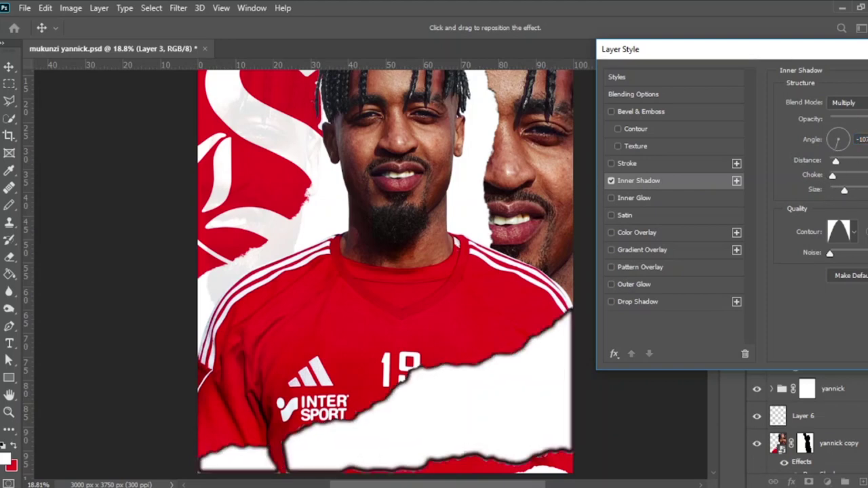
pyautogui.moveTo(488, 421)
pyautogui.mouseDown()
pyautogui.moveTo(507, 405)
pyautogui.moveTo(494, 407)
pyautogui.mouseUp()
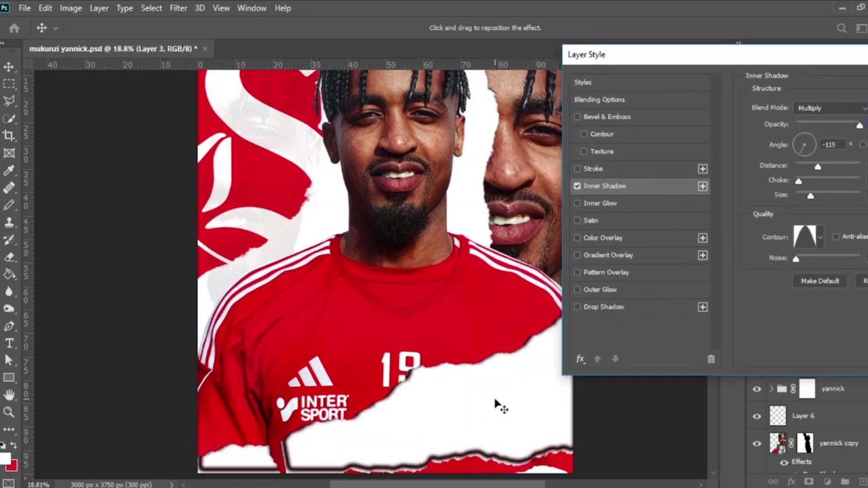
pyautogui.press('Return')
pyautogui.rightClick(819, 357)
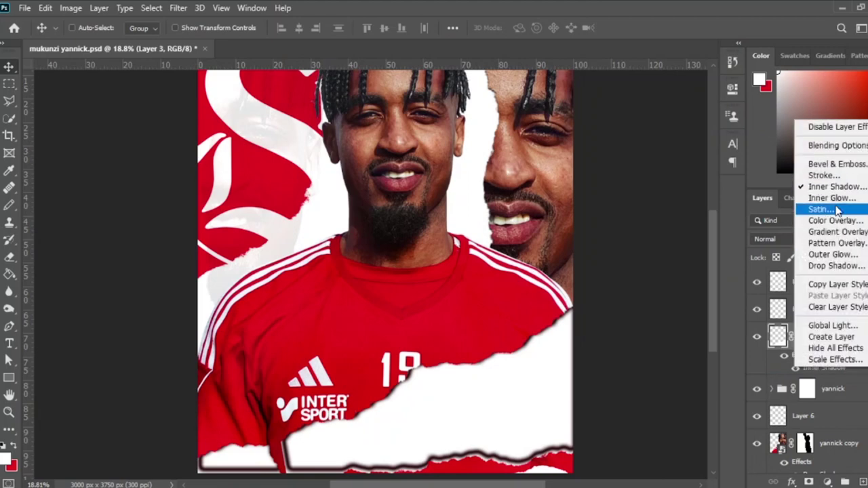
# Separate Layer 3's inner shadow onto its own layer and compare it hidden and shown
pyautogui.click(831, 336)
pyautogui.click(757, 336)
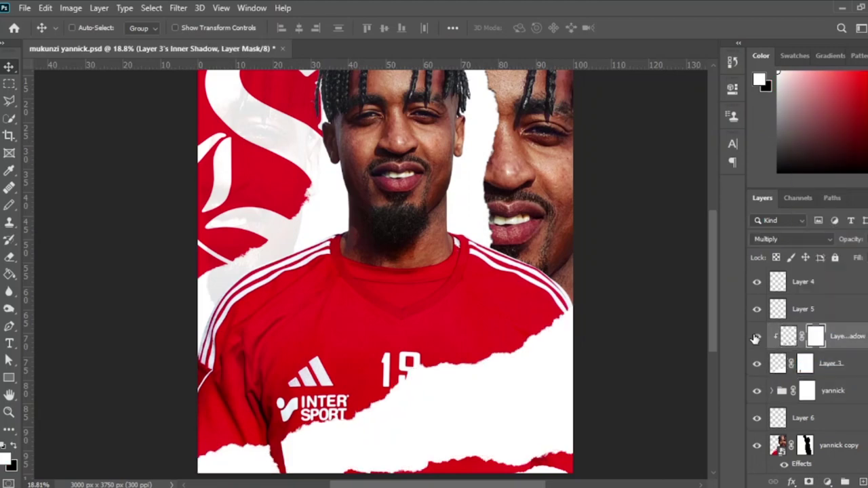
pyautogui.click(756, 336)
# Set up a black brush of about 436 px and adjust the canvas zoom
pyautogui.click(10, 205)
pyautogui.click(78, 28)
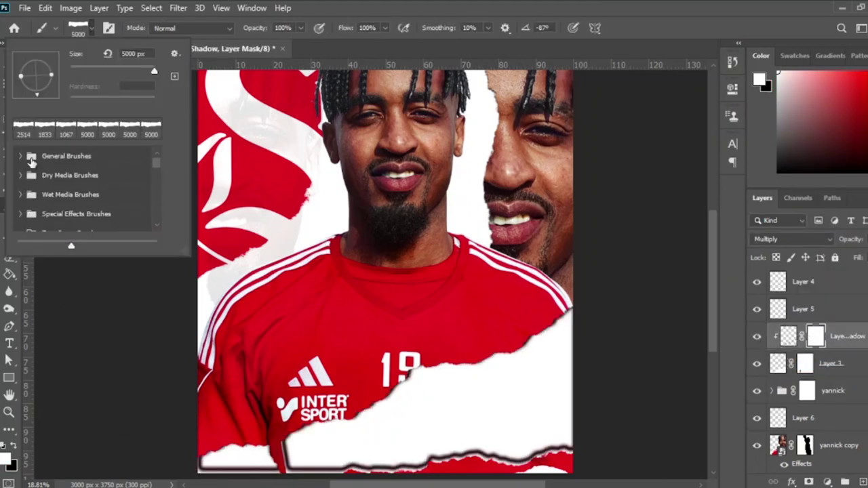
pyautogui.press('Escape')
pyautogui.press('[')
pyautogui.press('[')
pyautogui.press('[')
pyautogui.press('x')
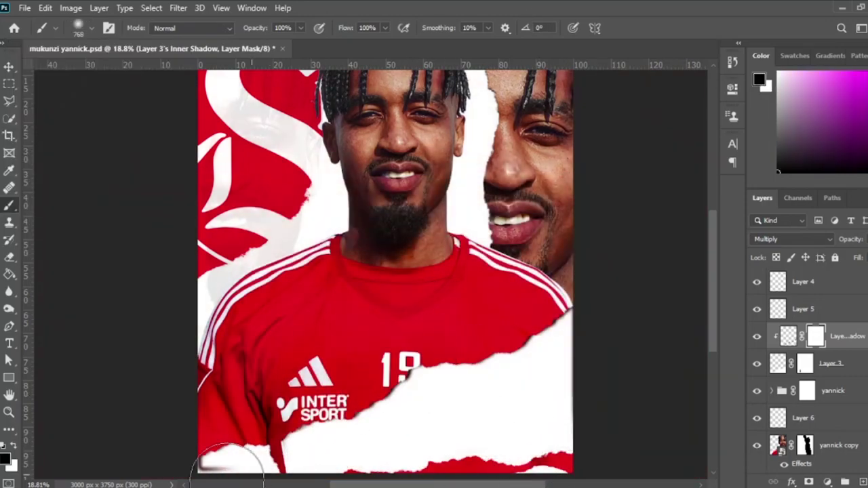
pyautogui.scroll(-2, 227, 475)
pyautogui.scroll(3, 217, 447)
pyautogui.press('[')
pyautogui.press('[')
pyautogui.press('[')
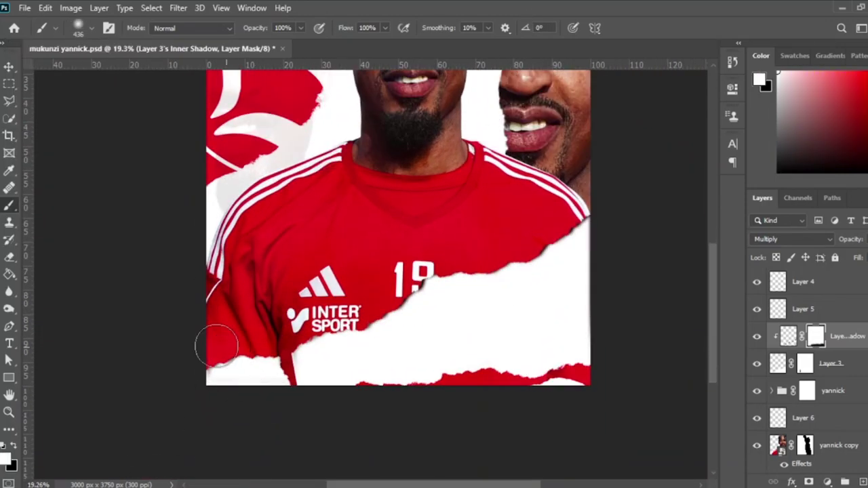
pyautogui.scroll(2, 366, 411)
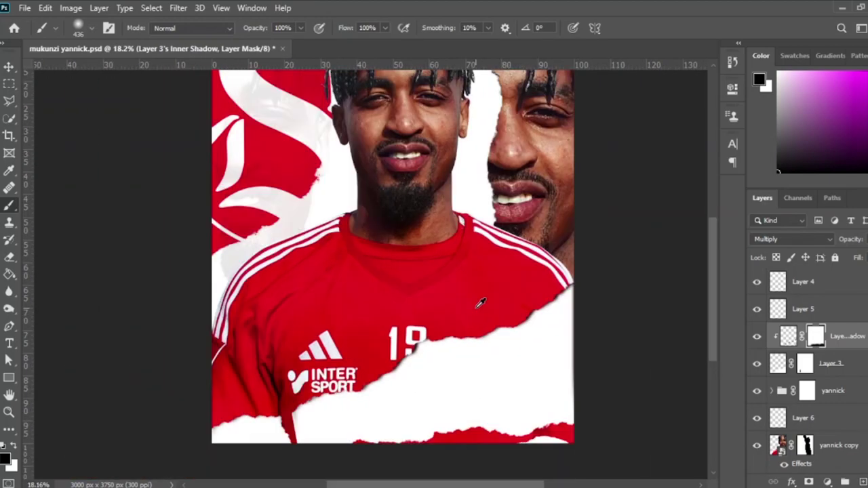
pyautogui.scroll(-2, 434, 371)
pyautogui.scroll(2, 435, 371)
pyautogui.scroll(1, 462, 330)
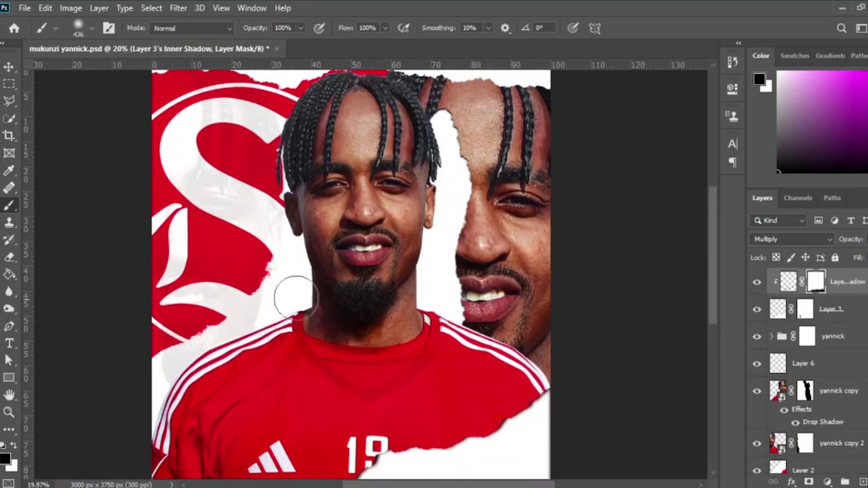
pyautogui.scroll(-2, 277, 288)
pyautogui.scroll(1, 373, 461)
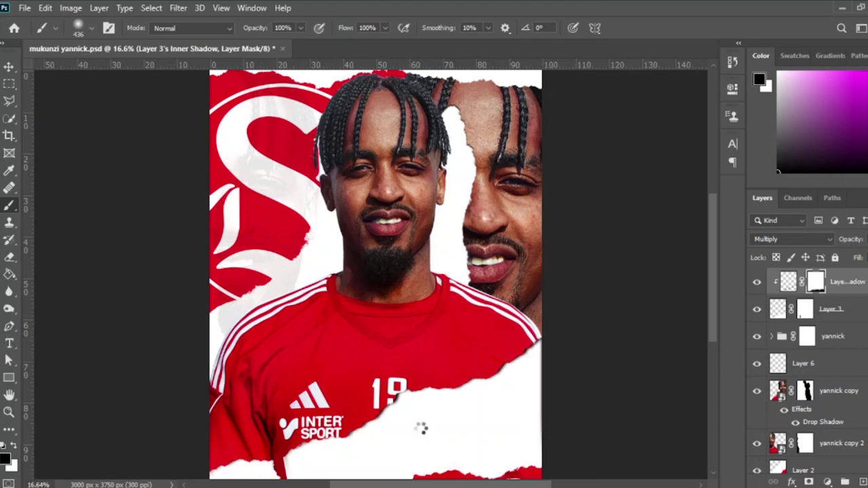
# Add YANNICK text below the number 19 and enlarge it across the white torn strip
pyautogui.press('t')
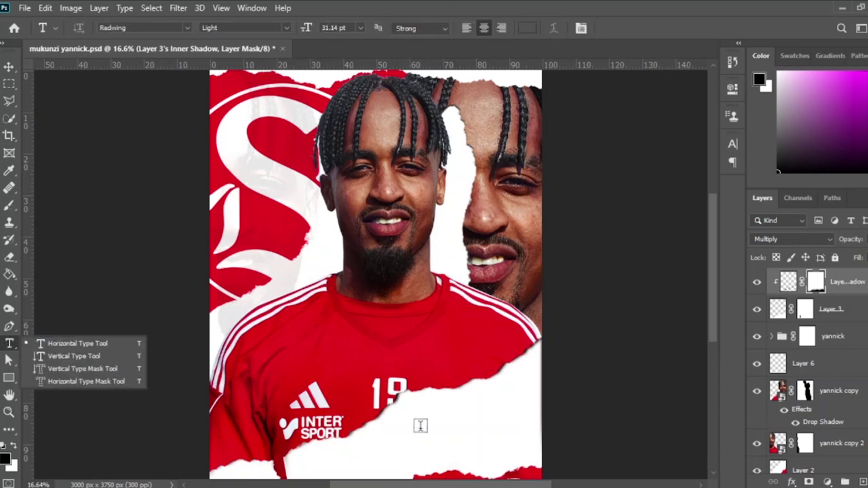
pyautogui.click(399, 427)
pyautogui.write('YANNICK')
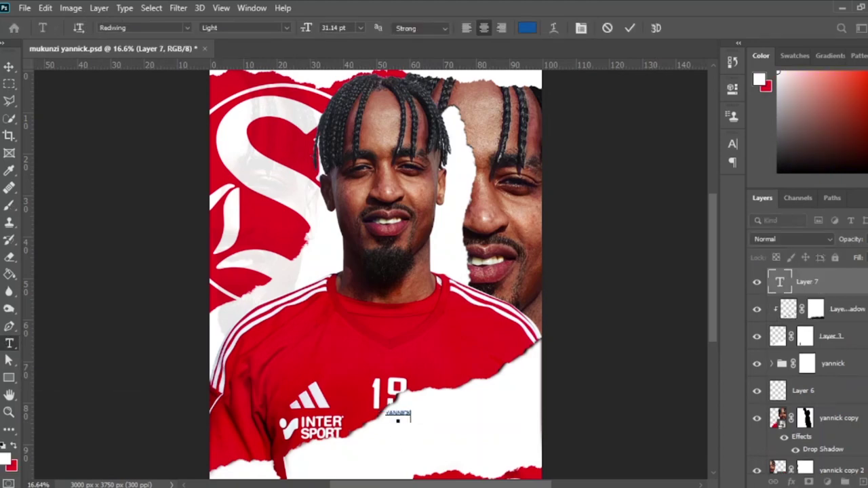
pyautogui.click(822, 282)
pyautogui.press('v')
pyautogui.hotkey('ctrl', 't')
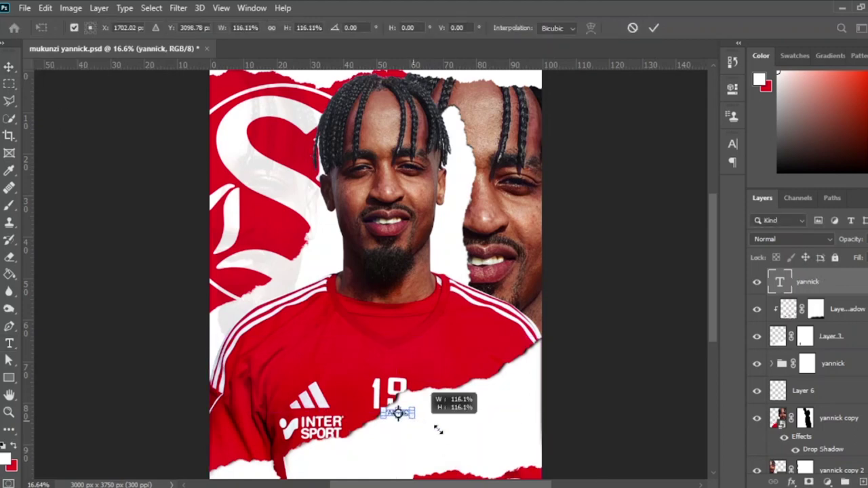
pyautogui.moveTo(438, 429); pyautogui.dragTo(534, 430)
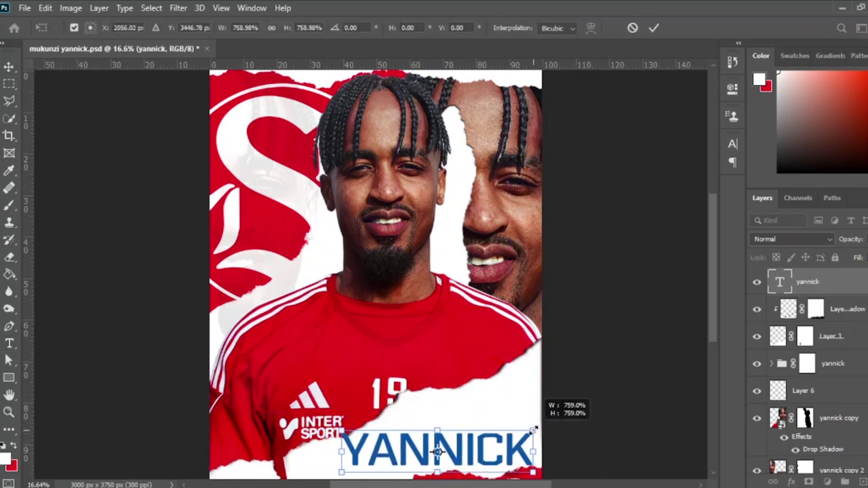
pyautogui.press('Return')
# Colour YANNICK with red sampled from the poster and try the Redwing Light font
pyautogui.click(733, 144)
pyautogui.click(688, 219)
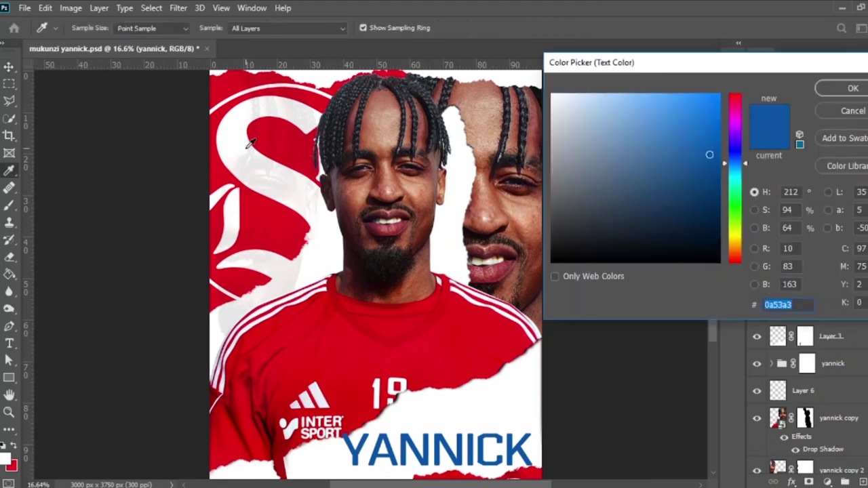
pyautogui.click(486, 333)
pyautogui.click(851, 88)
pyautogui.click(653, 163)
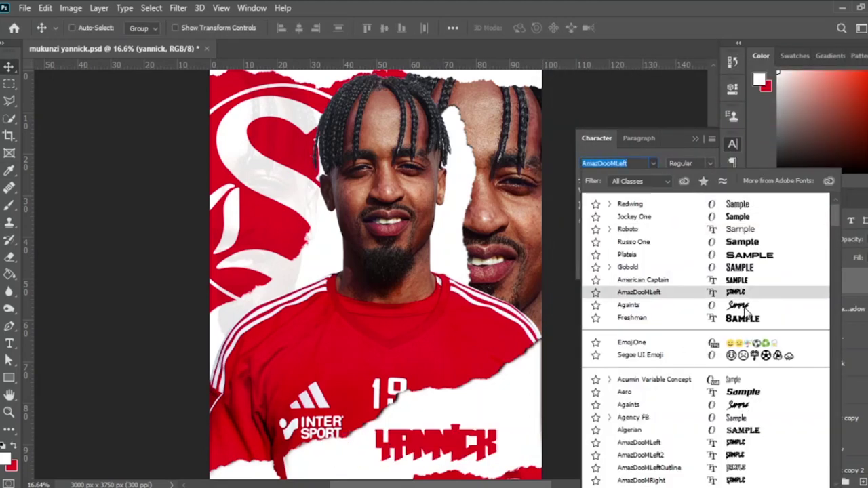
pyautogui.click(630, 203)
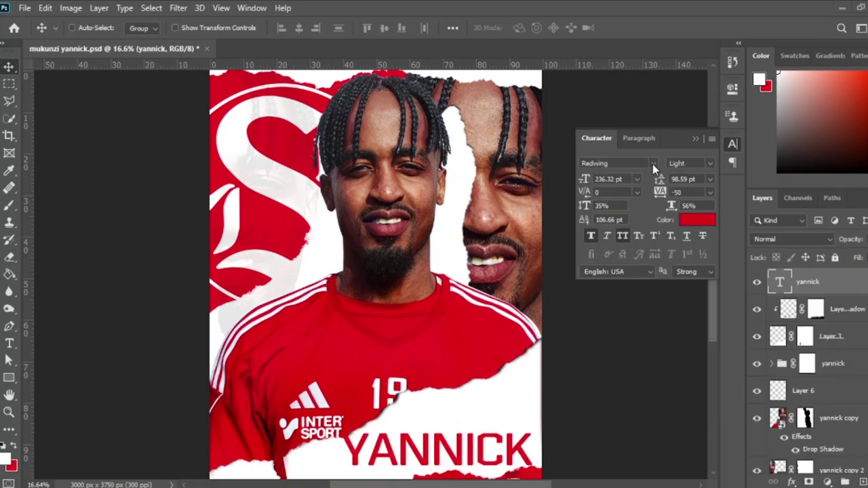
# Tighten YANNICK's letter spacing and switch its font to Jockey One
pyautogui.click(807, 363)
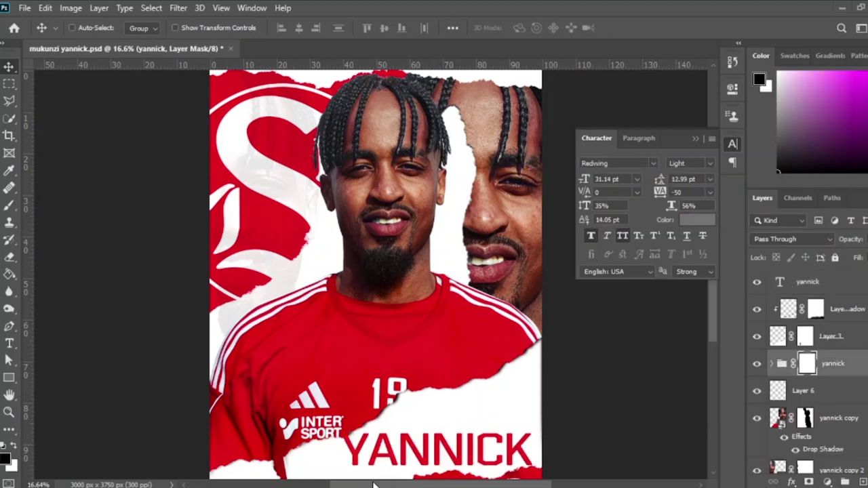
pyautogui.click(846, 285)
pyautogui.moveTo(661, 194); pyautogui.dragTo(664, 197)
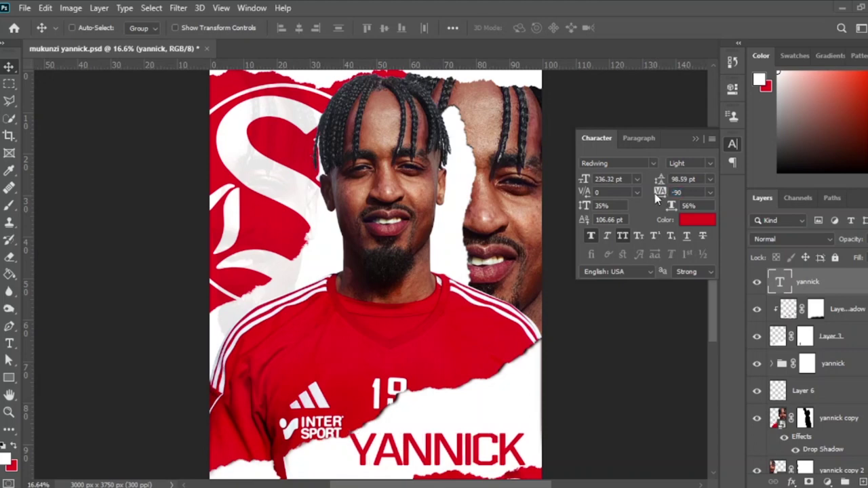
pyautogui.click(653, 164)
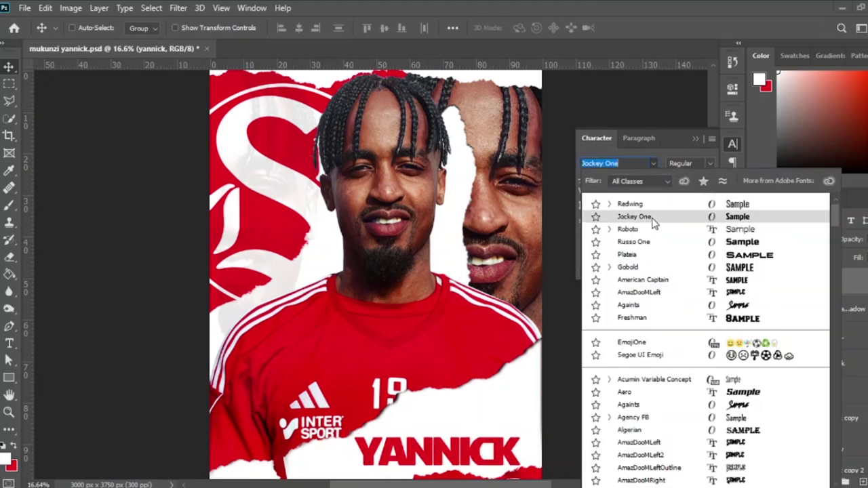
pyautogui.click(652, 218)
pyautogui.click(733, 144)
# Move the club logo layer to the top and place a shrunken copy beside YANNICK
pyautogui.scroll(-5, 807, 352)
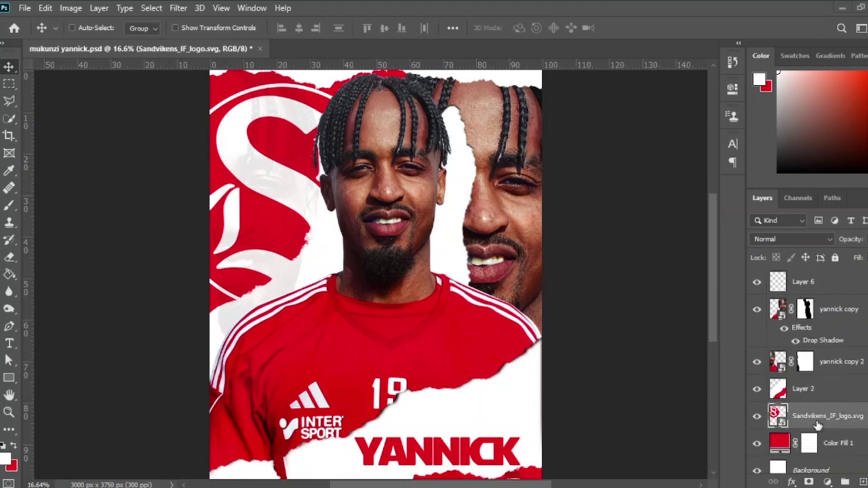
pyautogui.moveTo(814, 412); pyautogui.dragTo(826, 272)
pyautogui.hotkey('ctrl', 't')
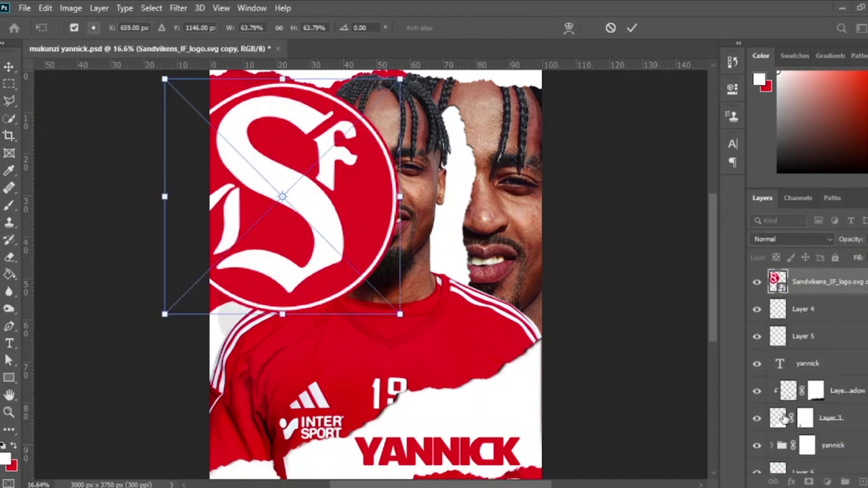
pyautogui.moveTo(397, 77)
pyautogui.mouseDown()
pyautogui.moveTo(310, 166)
pyautogui.moveTo(347, 387)
pyautogui.mouseUp()
pyautogui.moveTo(316, 272); pyautogui.dragTo(330, 449)
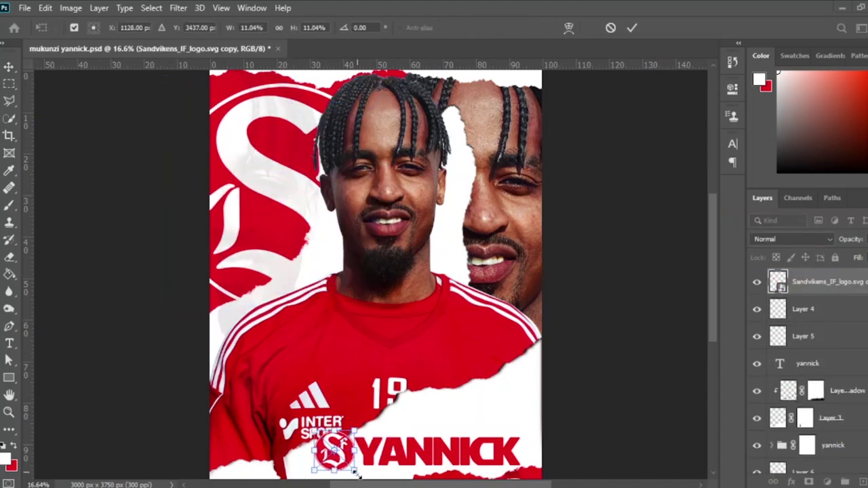
pyautogui.press('Return')
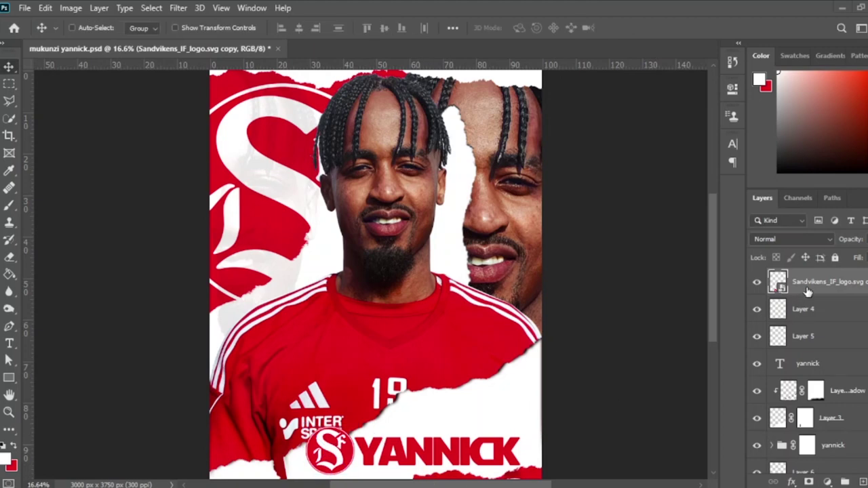
pyautogui.click(732, 144)
pyautogui.hotkey('ctrl', 'z')
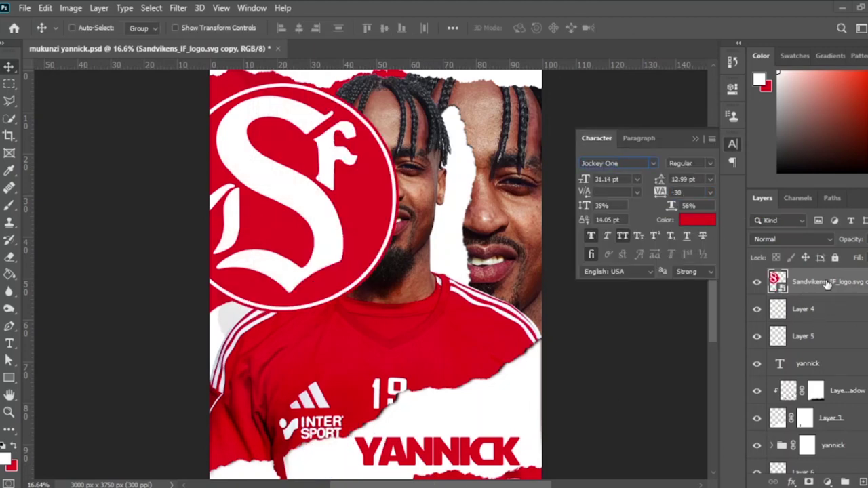
# Restore the small logo beside YANNICK and set YANNICK's tracking to -70
pyautogui.click(732, 144)
pyautogui.hotkey('ctrl', 'shift', 'z')
pyautogui.click(807, 363)
pyautogui.click(733, 144)
pyautogui.click(662, 194)
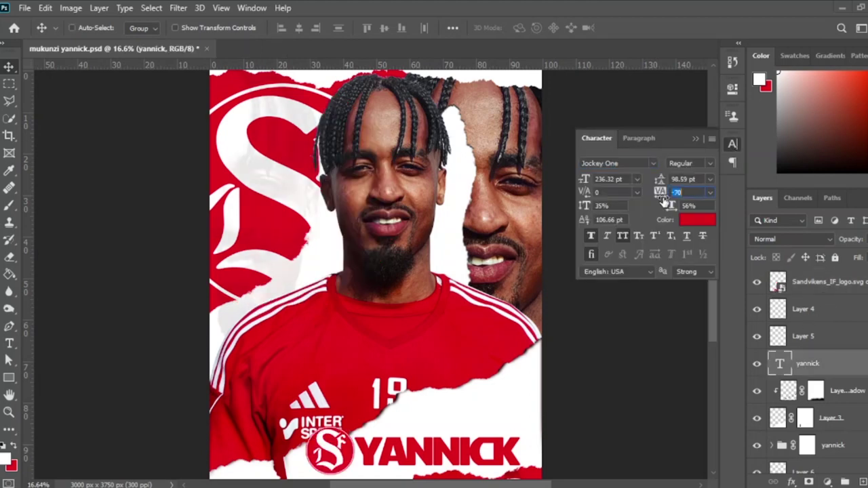
# Duplicate the YANNICK layer, retype it as MUKUNZI and try the Roboto font
pyautogui.click(807, 363)
pyautogui.hotkey('ctrl', 'j')
pyautogui.doubleClick(780, 363)
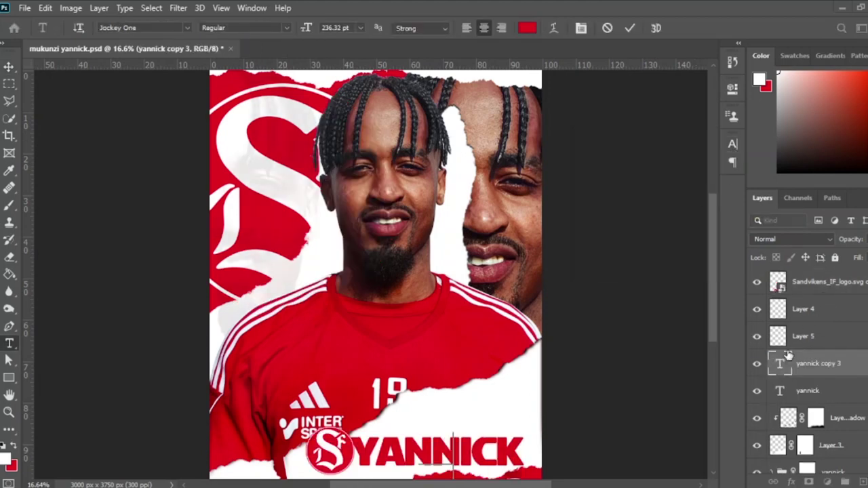
pyautogui.click(9, 66)
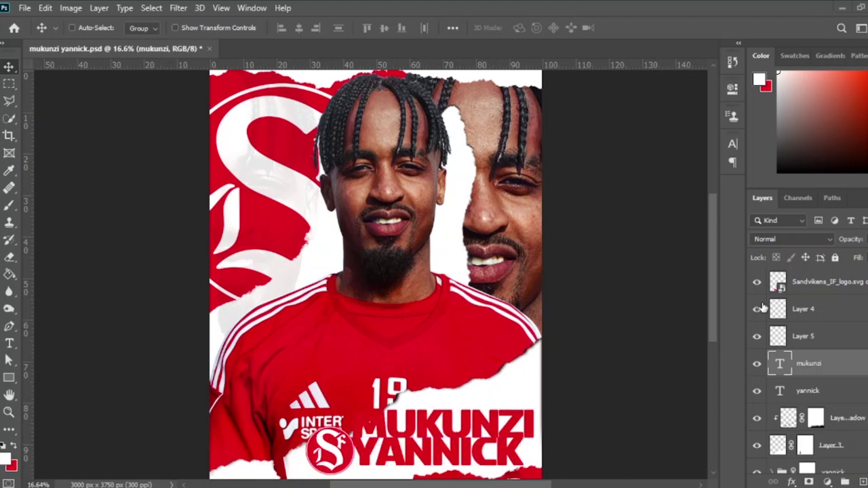
pyautogui.click(732, 144)
pyautogui.click(652, 163)
pyautogui.click(627, 229)
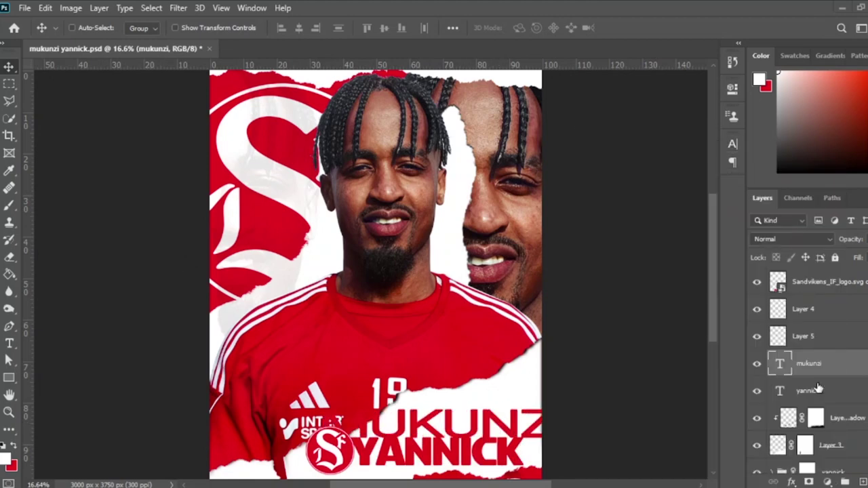
# Shrink MUKUNZI above YANNICK, switch it to Russo One and nudge it left
pyautogui.hotkey('ctrl', 't')
pyautogui.moveTo(531, 442); pyautogui.dragTo(500, 429)
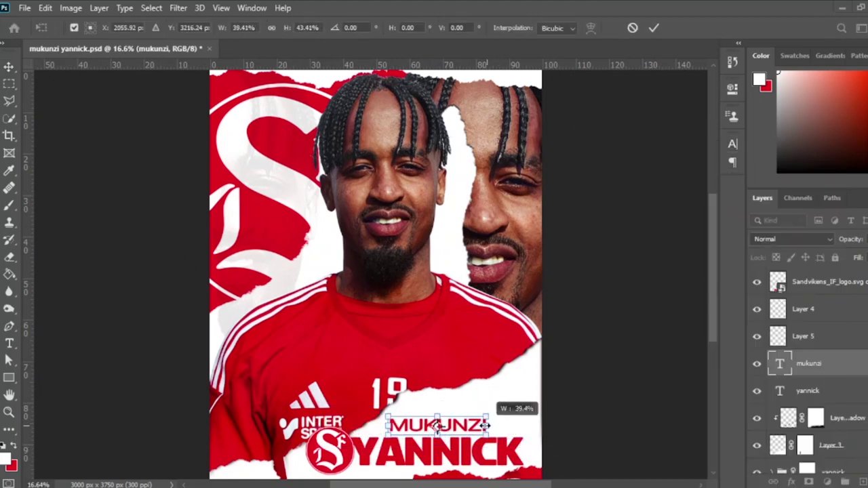
pyautogui.press('Return')
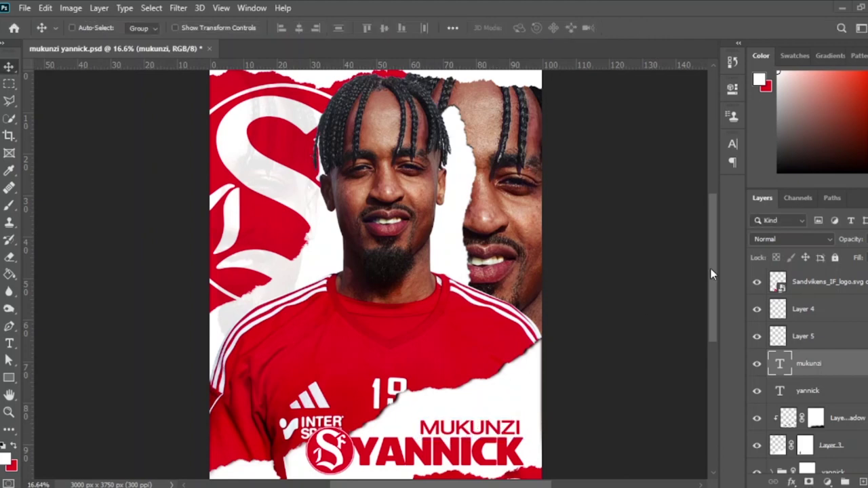
pyautogui.click(733, 143)
pyautogui.click(652, 162)
pyautogui.click(645, 224)
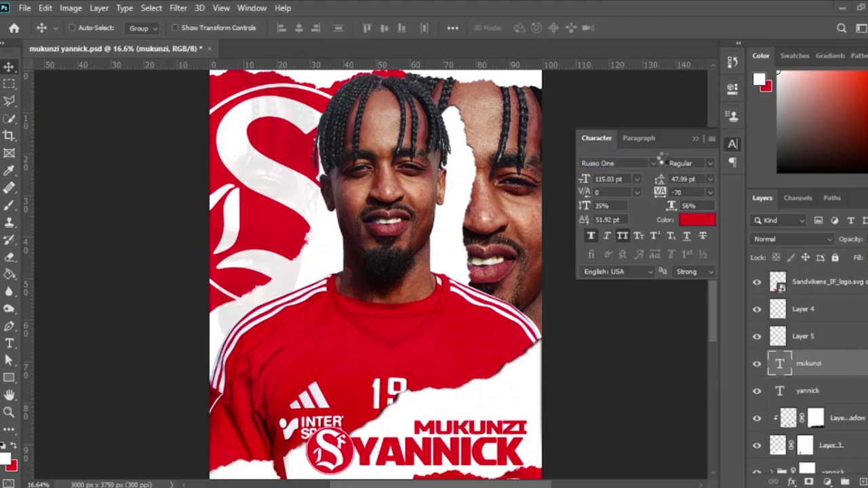
pyautogui.click(732, 144)
pyautogui.moveTo(504, 428); pyautogui.dragTo(493, 431)
pyautogui.scroll(-1, 472, 469)
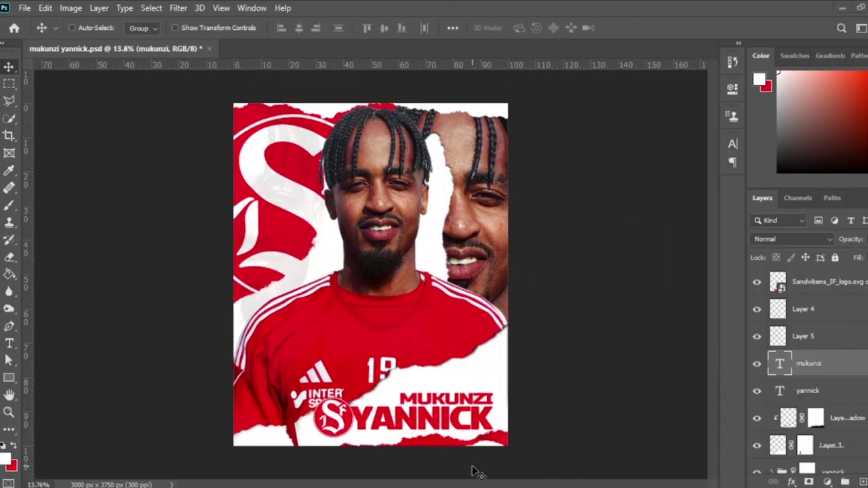
pyautogui.scroll(1, 475, 472)
pyautogui.scroll(-1, 475, 471)
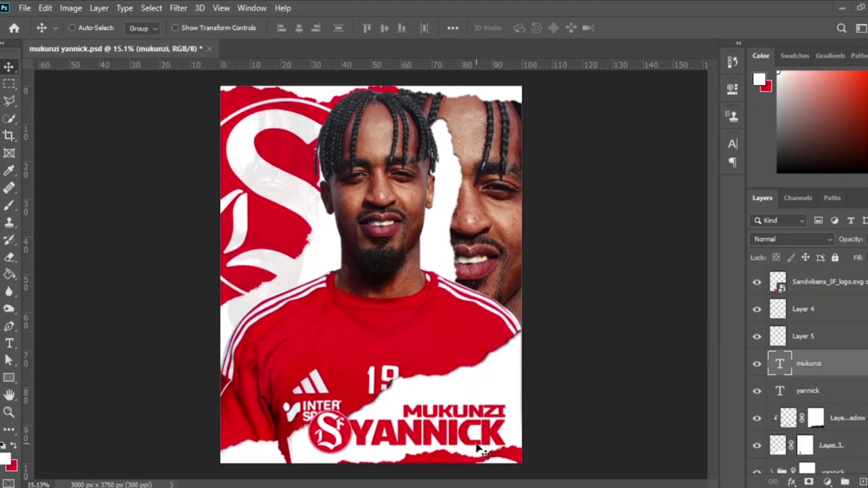
pyautogui.click(824, 282)
# Paste the social media handle tag and move it to the bottom-left corner
pyautogui.hotkey('ctrl', 'v')
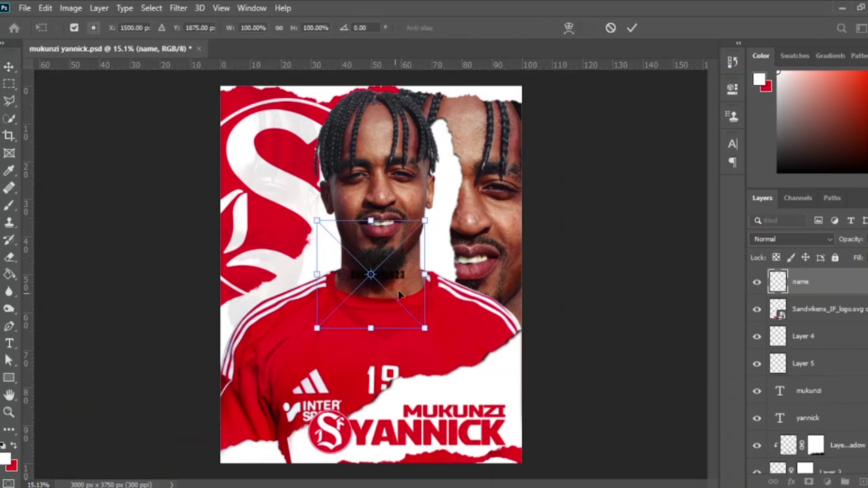
pyautogui.moveTo(370, 291)
pyautogui.mouseDown()
pyautogui.moveTo(254, 431)
pyautogui.moveTo(255, 412)
pyautogui.mouseUp()
pyautogui.press('Return')
# Paste the 3D PNJ logo rotated -45° and shrink it into the top-left corner
pyautogui.hotkey('ctrl', 'v')
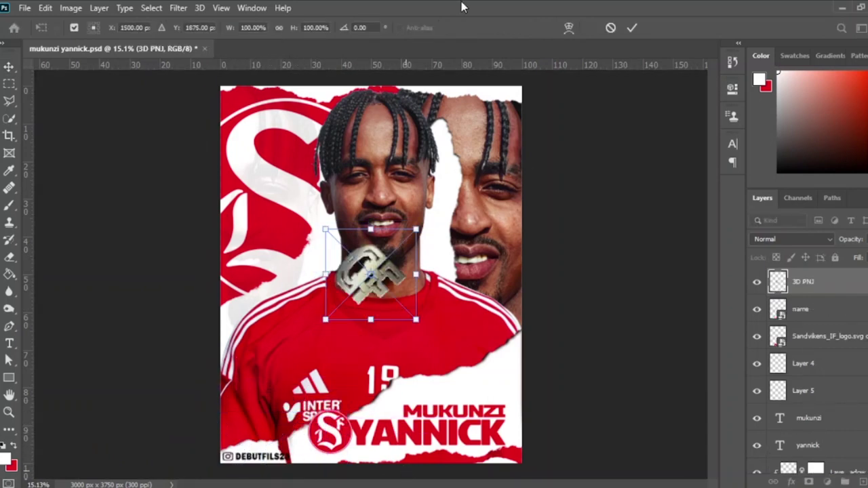
pyautogui.write('-45')
pyautogui.press('Return')
pyautogui.moveTo(434, 274)
pyautogui.mouseDown()
pyautogui.moveTo(387, 258)
pyautogui.moveTo(256, 101)
pyautogui.mouseUp()
pyautogui.press('Return')
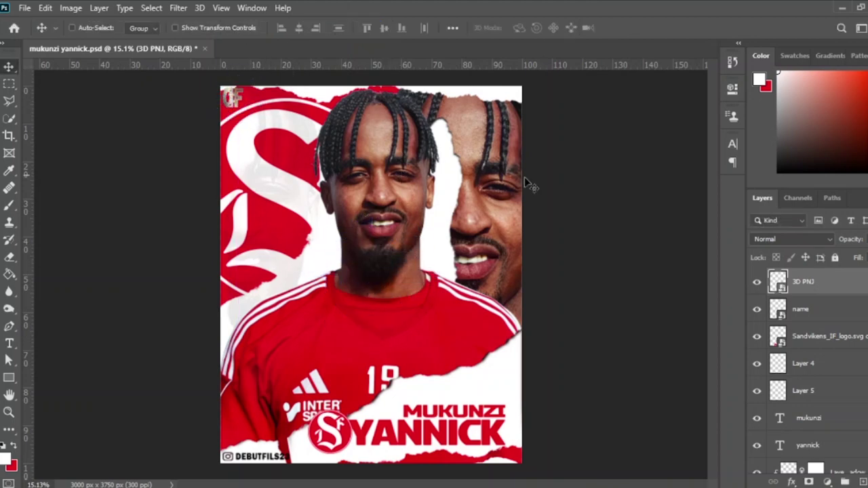
# Clip a red solid Color Fill layer to the name tag layer
pyautogui.click(802, 309)
pyautogui.click(807, 481)
pyautogui.click(826, 246)
pyautogui.press('Return')
pyautogui.hotkey('ctrl', 'alt', 'g')
pyautogui.doubleClick(790, 308)
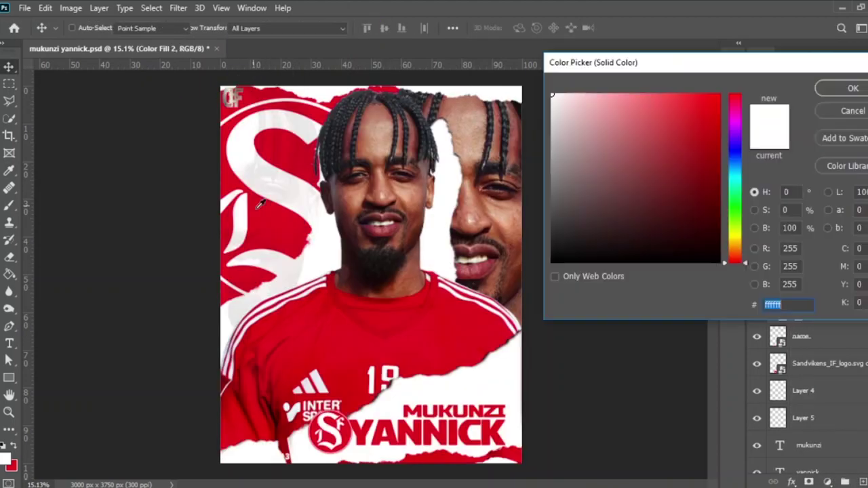
pyautogui.press('Return')
# Give the name layer a white outside stroke thinned to 38 px
pyautogui.click(818, 336)
pyautogui.rightClick(818, 336)
pyautogui.click(697, 87)
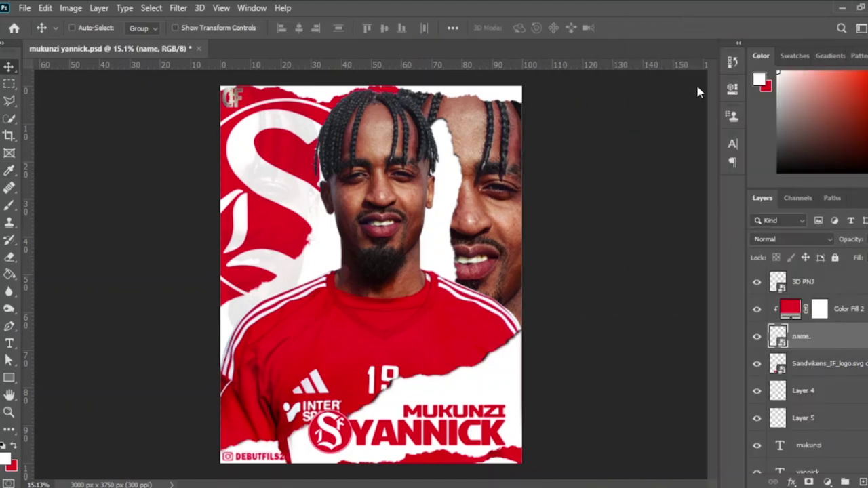
pyautogui.click(332, 174)
pyautogui.click(507, 207)
pyautogui.click(552, 94)
pyautogui.press('Return')
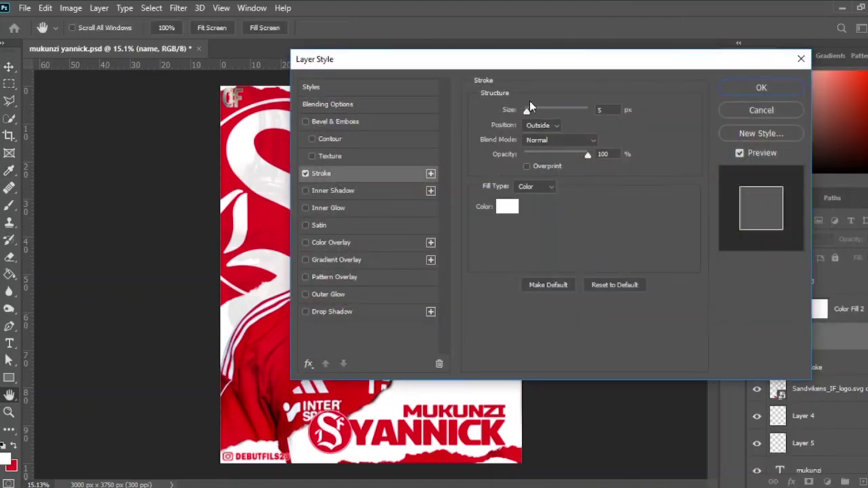
pyautogui.moveTo(542, 112); pyautogui.dragTo(538, 113)
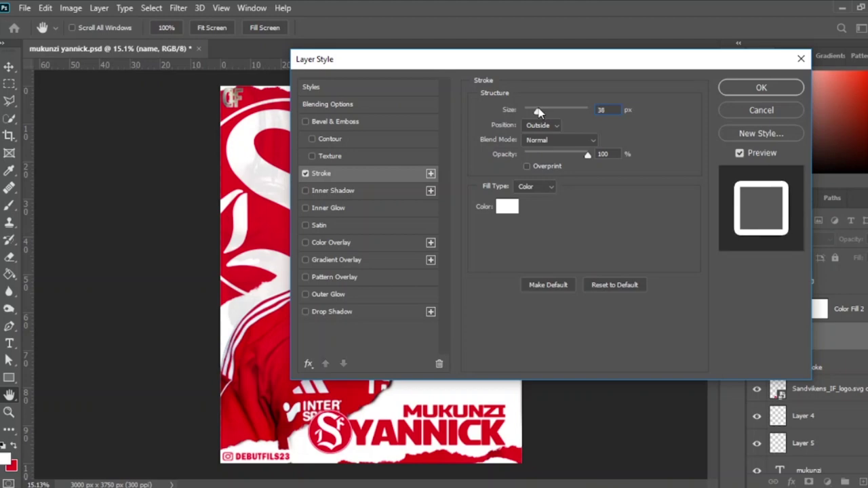
pyautogui.click(787, 88)
pyautogui.click(846, 284)
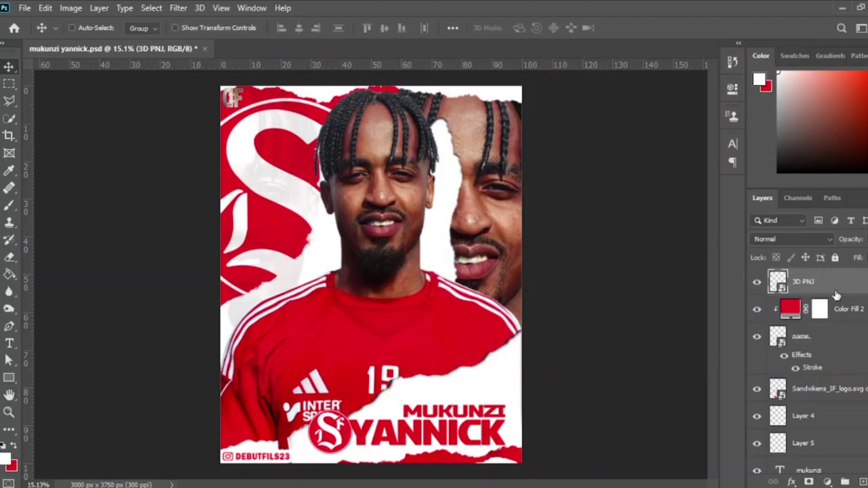
pyautogui.scroll(-5, 836, 295)
# Add a '19' text layer coloured red
pyautogui.click(807, 460)
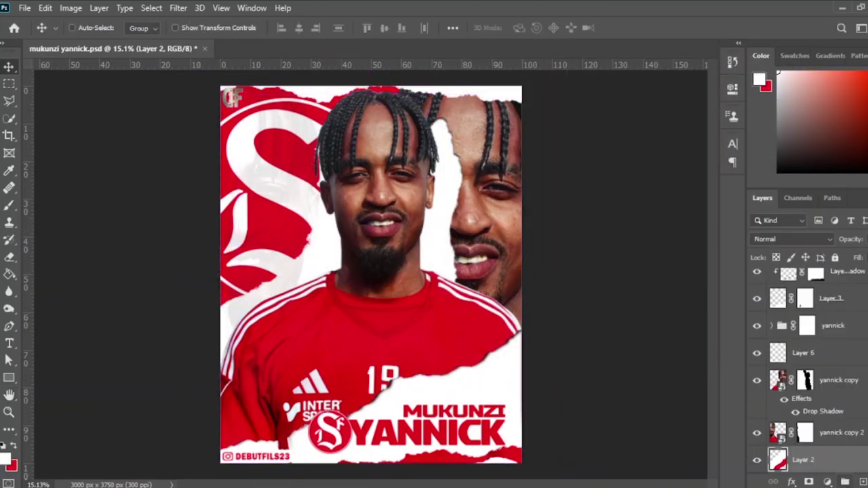
pyautogui.click(9, 344)
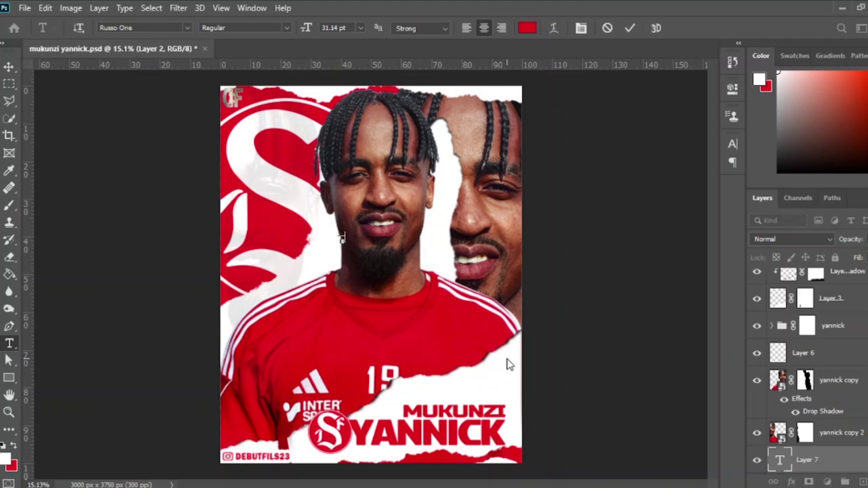
pyautogui.click(733, 144)
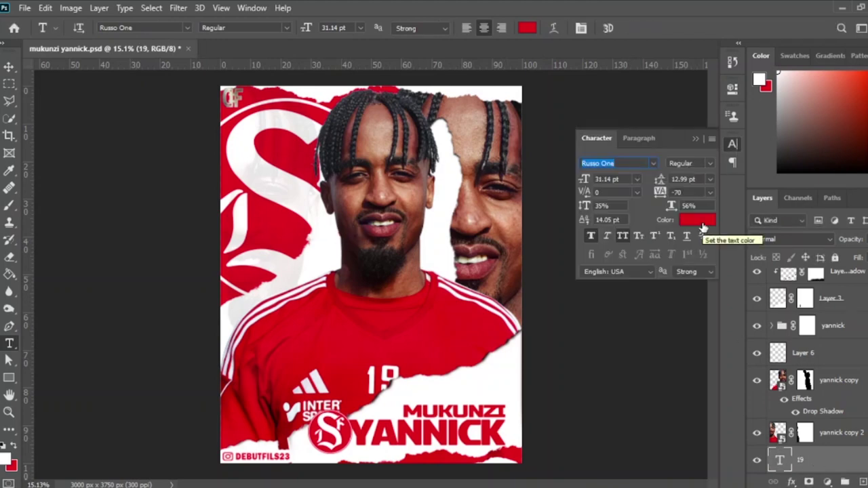
pyautogui.click(696, 220)
pyautogui.click(852, 89)
pyautogui.click(732, 144)
# Enlarge the 19 text to about 171%
pyautogui.hotkey('ctrl', 't')
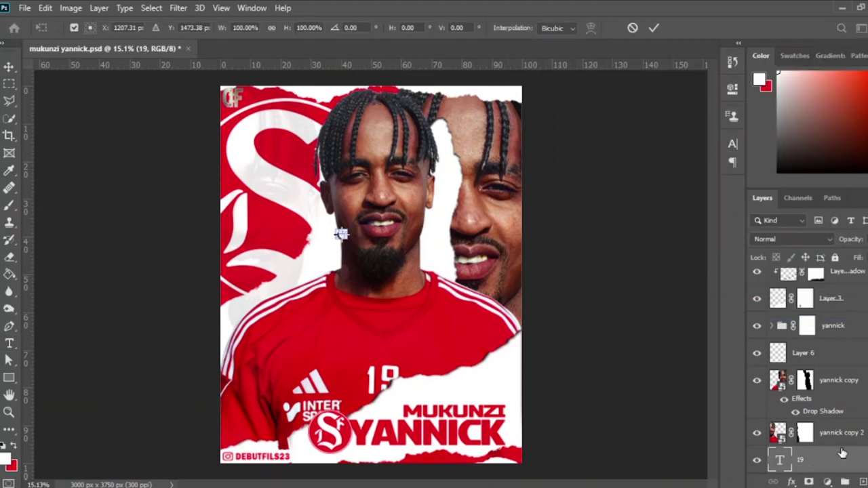
pyautogui.moveTo(347, 258)
pyautogui.mouseDown()
pyautogui.moveTo(421, 319)
pyautogui.moveTo(498, 200)
pyautogui.moveTo(271, 242)
pyautogui.moveTo(529, 434)
pyautogui.mouseUp()
pyautogui.press('Return')
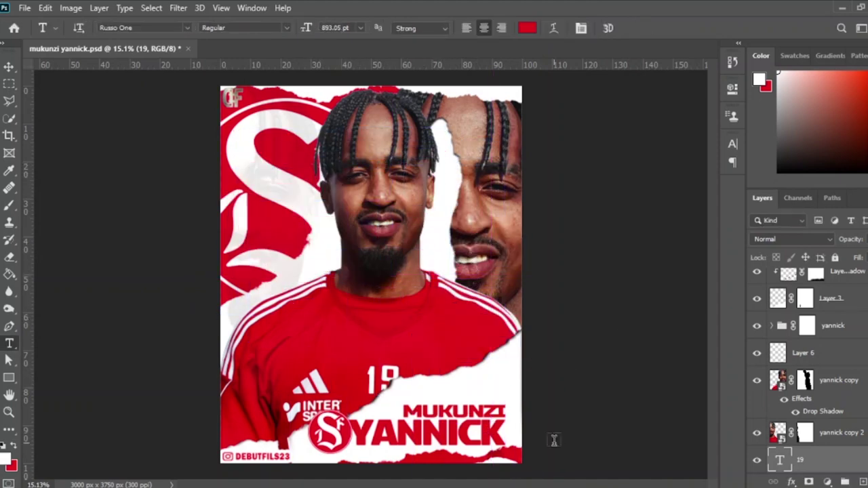
pyautogui.click(733, 146)
pyautogui.click(619, 306)
# Move the red 19 across the poster and raise its layer near the top of the stack
pyautogui.click(733, 147)
pyautogui.press('v')
pyautogui.moveTo(474, 305)
pyautogui.mouseDown()
pyautogui.moveTo(427, 263)
pyautogui.moveTo(434, 166)
pyautogui.mouseUp()
pyautogui.moveTo(780, 460); pyautogui.dragTo(795, 329)
pyautogui.moveTo(495, 136); pyautogui.dragTo(461, 373)
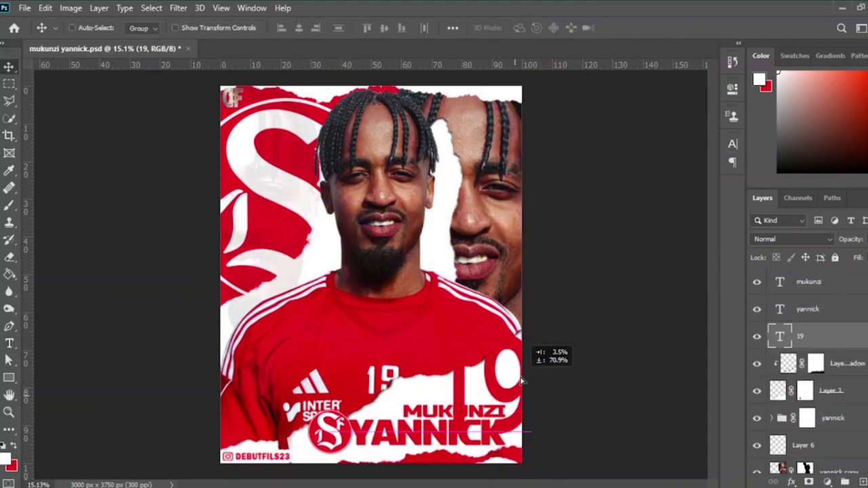
# Nudge the 19 beside the name and shrink it just above the MUKUNZI text
pyautogui.click(732, 144)
pyautogui.click(732, 144)
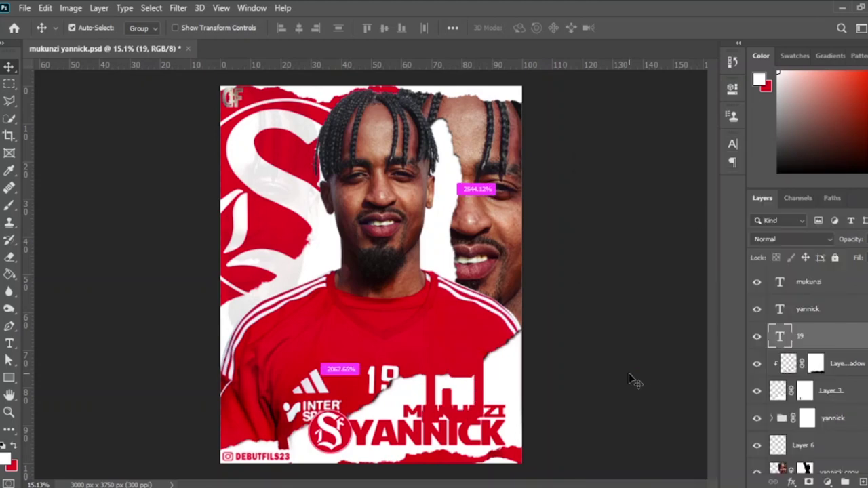
pyautogui.moveTo(629, 373); pyautogui.dragTo(628, 378)
pyautogui.hotkey('ctrl', 't')
pyautogui.moveTo(482, 407)
pyautogui.mouseDown()
pyautogui.moveTo(479, 401)
pyautogui.moveTo(522, 379)
pyautogui.moveTo(475, 376)
pyautogui.moveTo(502, 381)
pyautogui.moveTo(336, 245)
pyautogui.mouseUp()
pyautogui.press('Return')
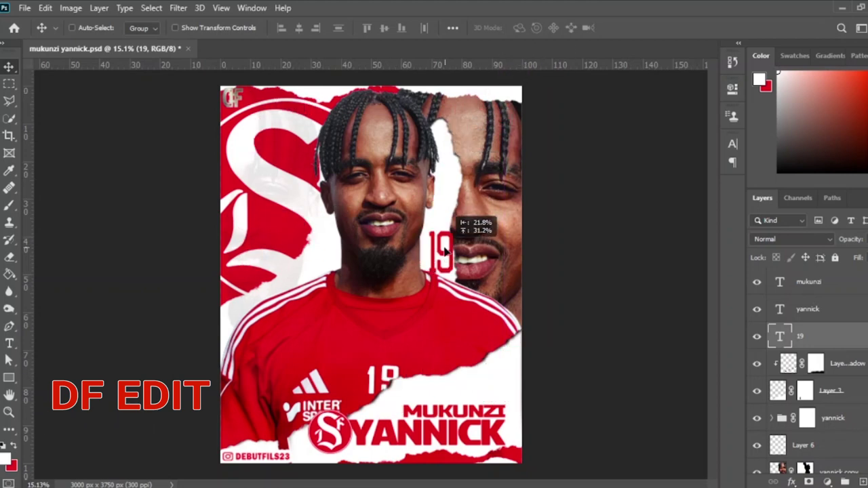
# Add a new empty layer above the 3D PNJ layer
pyautogui.moveTo(336, 245); pyautogui.dragTo(498, 380)
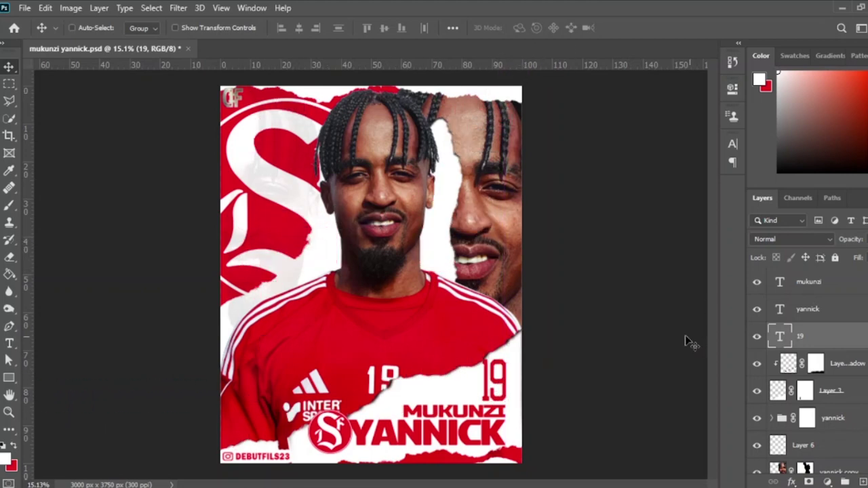
pyautogui.scroll(5, 847, 365)
pyautogui.click(803, 282)
pyautogui.click(863, 481)
# Convert Layer 7 to a Smart Object and bring up Camera Raw's Basic adjustments
pyautogui.rightClick(845, 290)
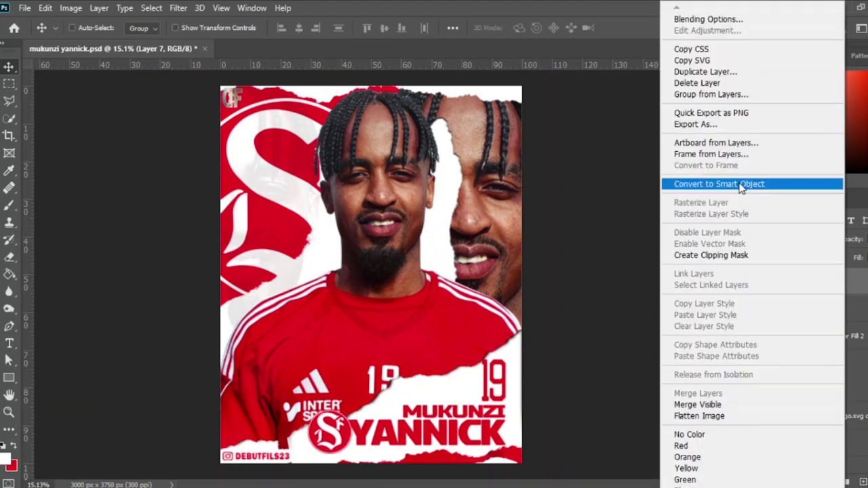
pyautogui.keyDown('alt'); pyautogui.click(702, 414); pyautogui.keyUp('alt')
pyautogui.click(178, 8)
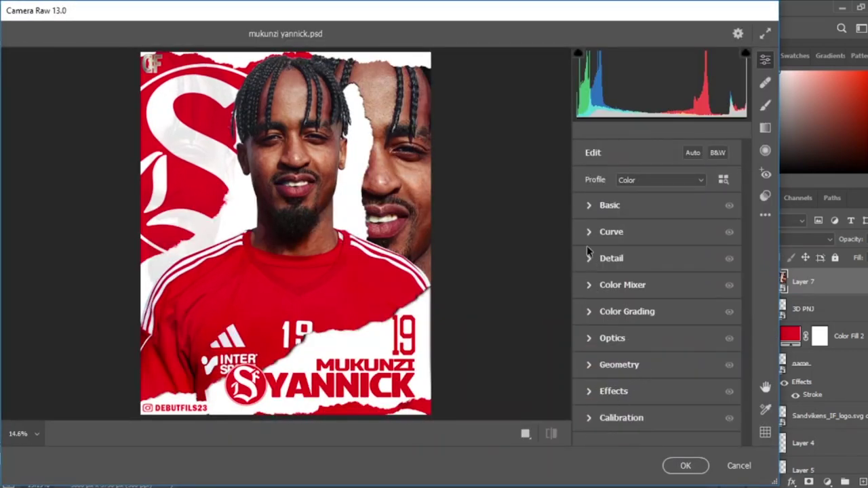
pyautogui.click(588, 205)
# Adjust Clarity, Shadows and Texture, and set Contrast to +12 in Camera Raw
pyautogui.moveTo(656, 410); pyautogui.dragTo(698, 415)
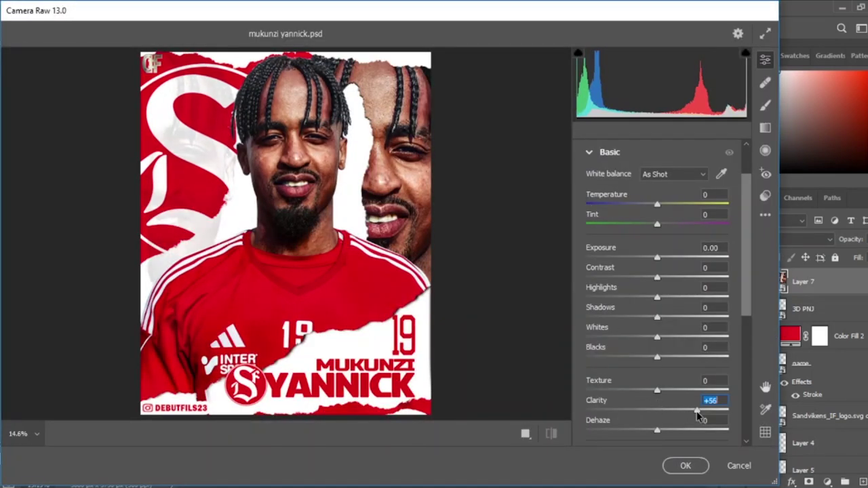
pyautogui.moveTo(656, 317); pyautogui.dragTo(677, 317)
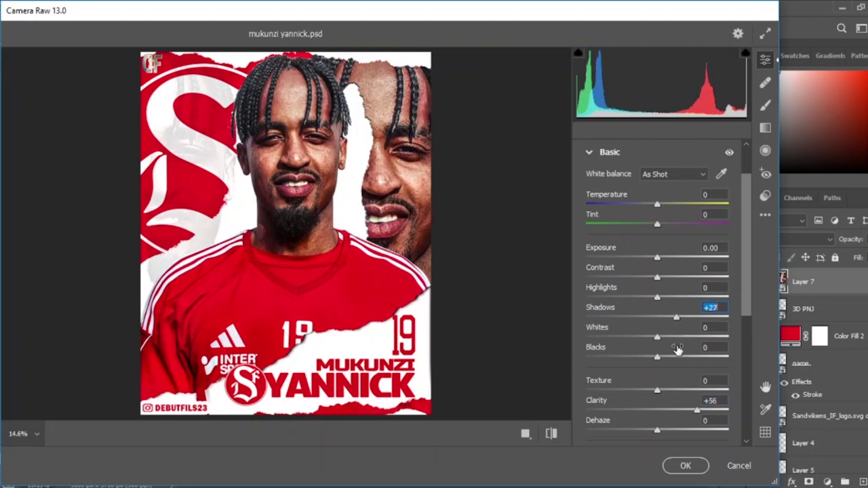
pyautogui.moveTo(656, 390); pyautogui.dragTo(642, 392)
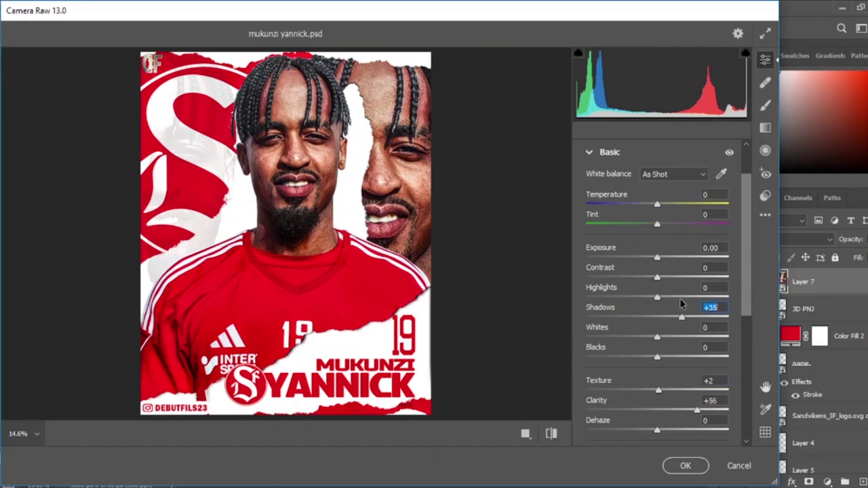
pyautogui.moveTo(671, 278); pyautogui.dragTo(665, 277)
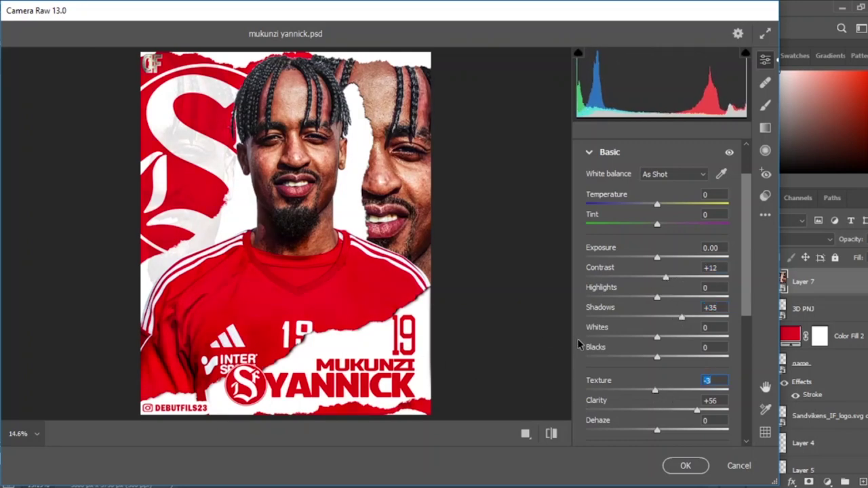
pyautogui.click(680, 409)
pyautogui.moveTo(680, 410); pyautogui.dragTo(668, 409)
pyautogui.click(635, 391)
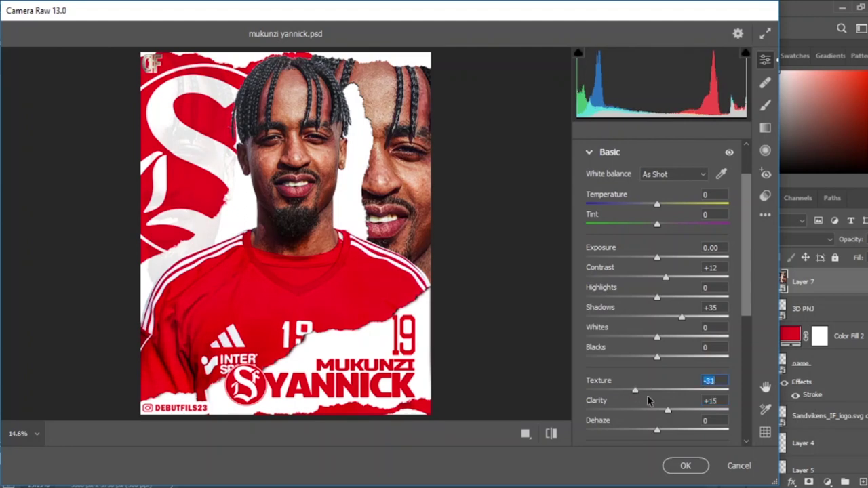
pyautogui.click(695, 410)
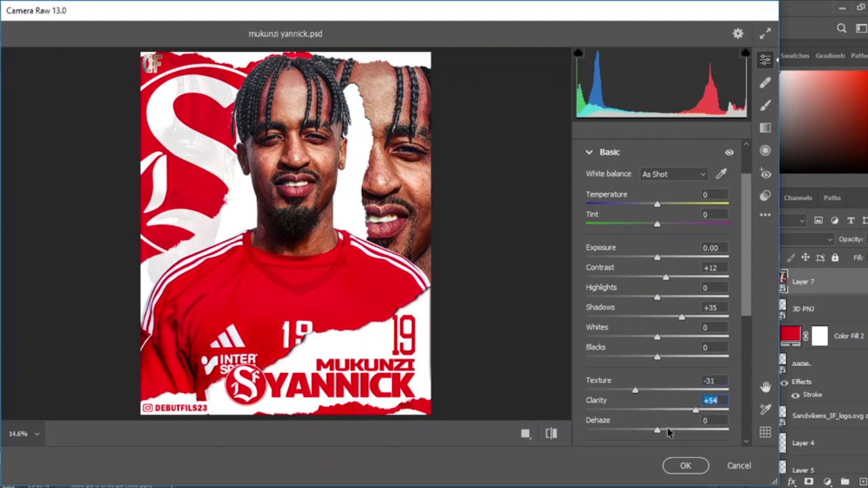
# Warm the Temperature, set Texture to -3, and apply the Camera Raw Filter
pyautogui.scroll(2, 668, 433)
pyautogui.click(655, 258)
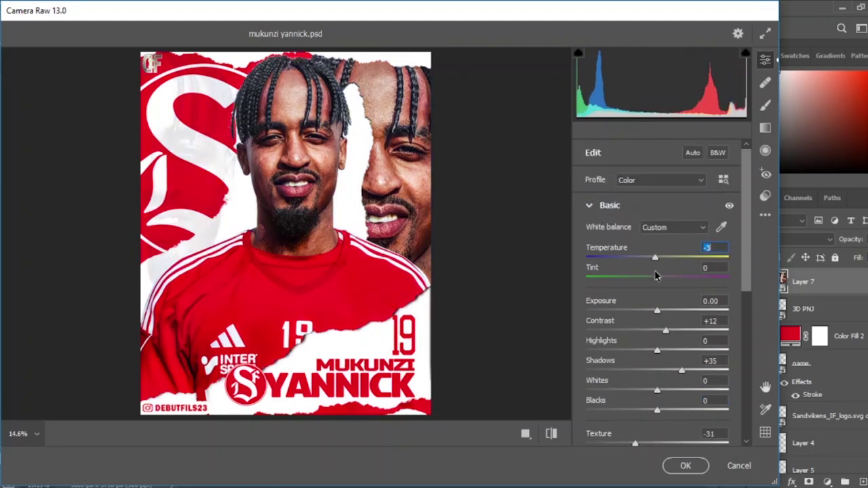
pyautogui.moveTo(657, 259); pyautogui.dragTo(668, 277)
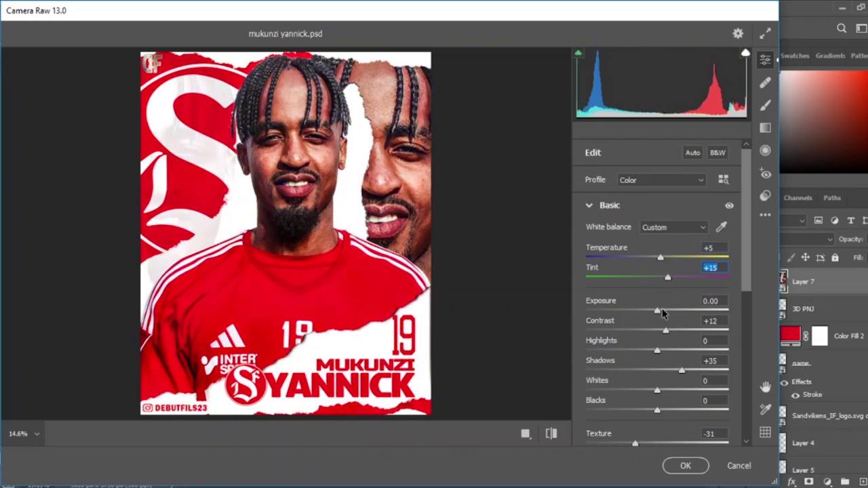
pyautogui.scroll(-1, 651, 403)
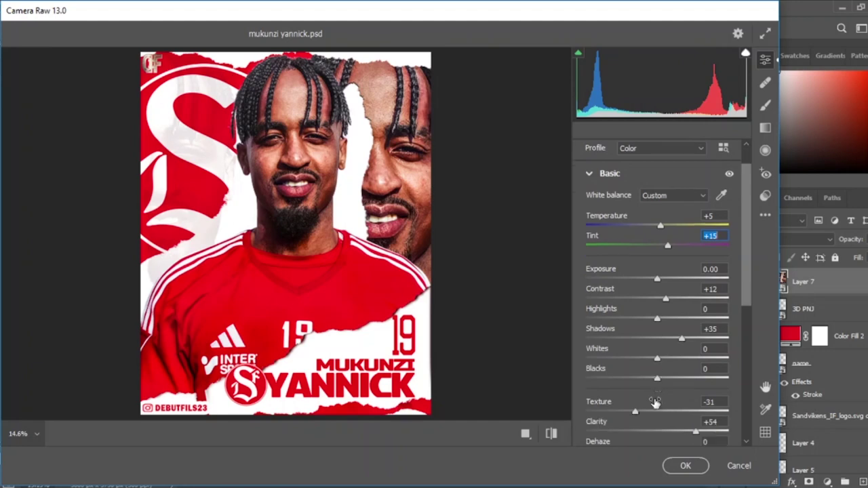
pyautogui.scroll(-1, 653, 396)
pyautogui.click(655, 380)
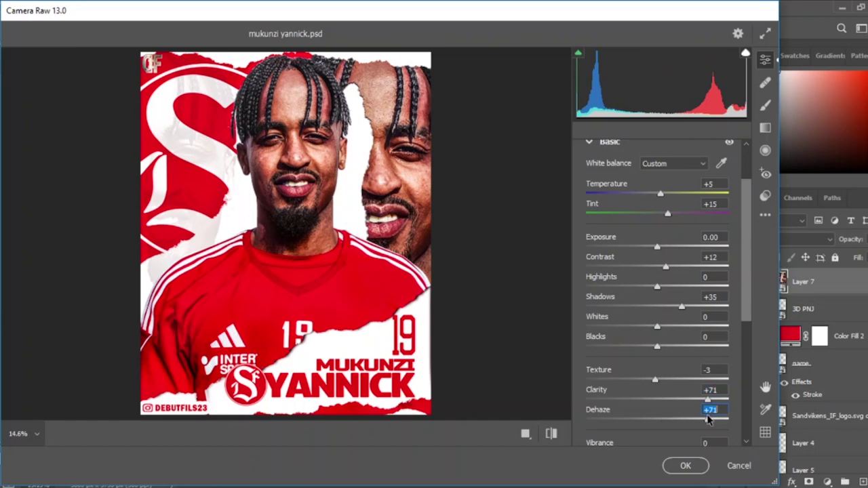
pyautogui.moveTo(709, 419); pyautogui.dragTo(671, 415)
pyautogui.scroll(1, 645, 305)
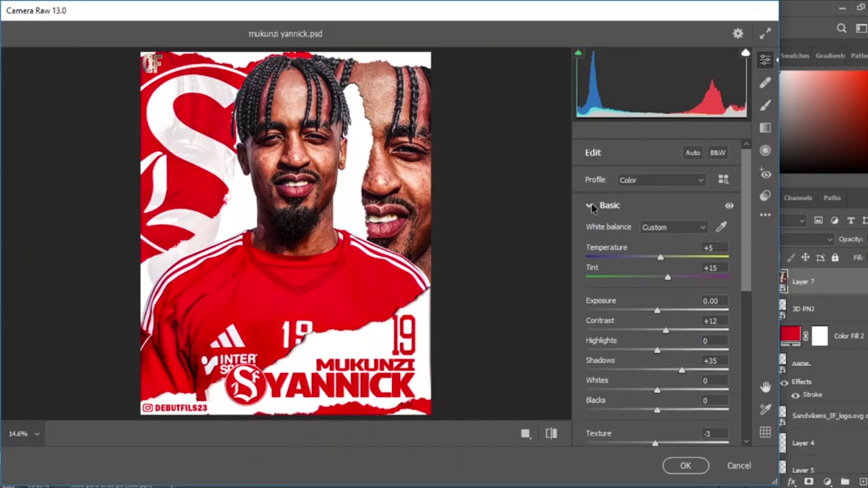
pyautogui.click(590, 206)
pyautogui.click(683, 464)
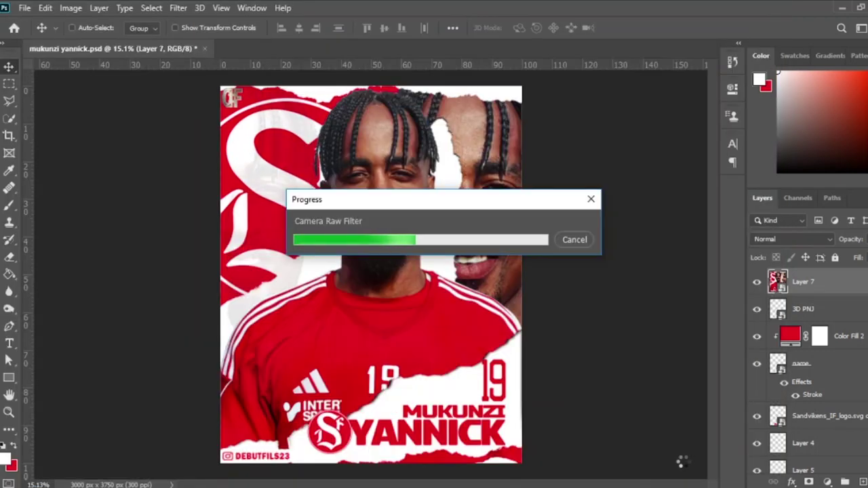
# Zoom in to check the Camera Raw sharpening, then add empty Layer 8 above Layer 7
pyautogui.scroll(5, 373, 186)
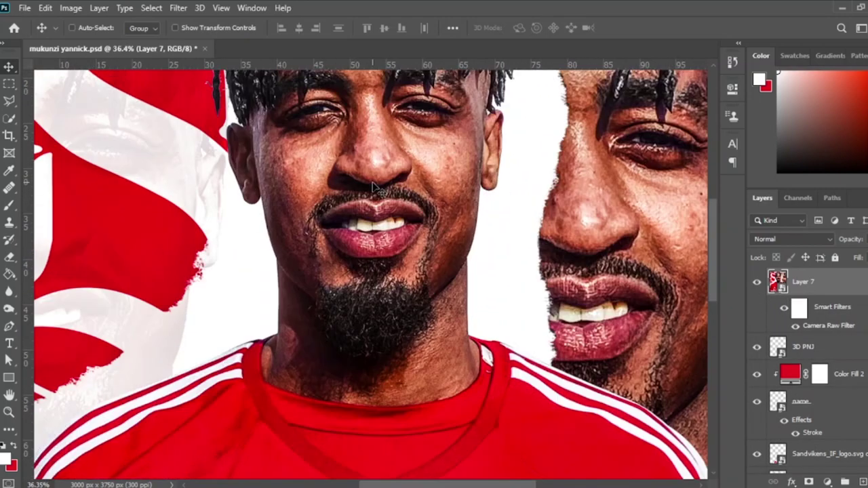
pyautogui.scroll(-5, 387, 224)
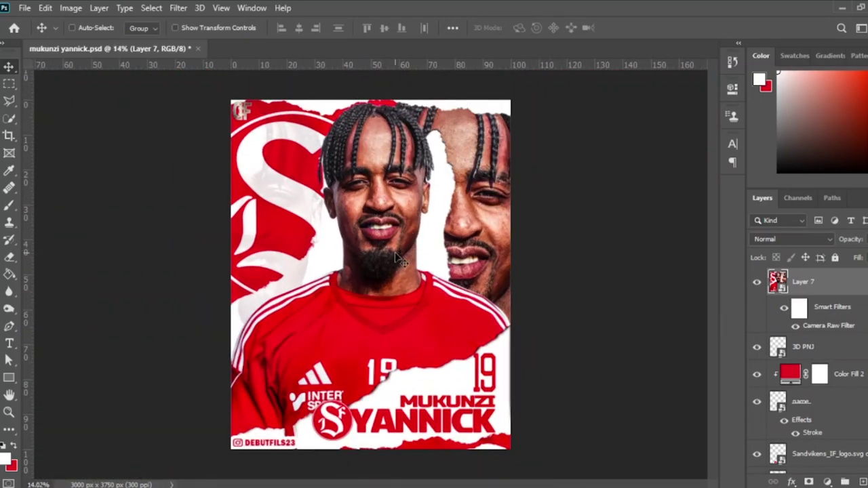
pyautogui.scroll(1, 400, 260)
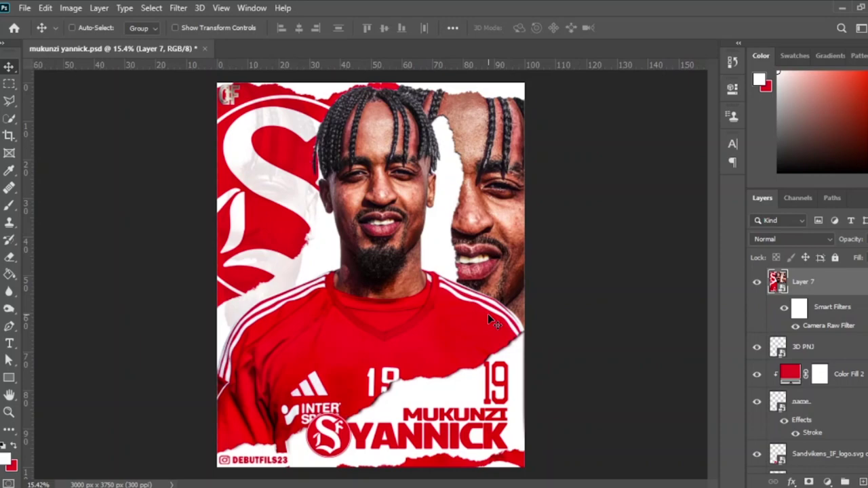
pyautogui.scroll(2, 374, 316)
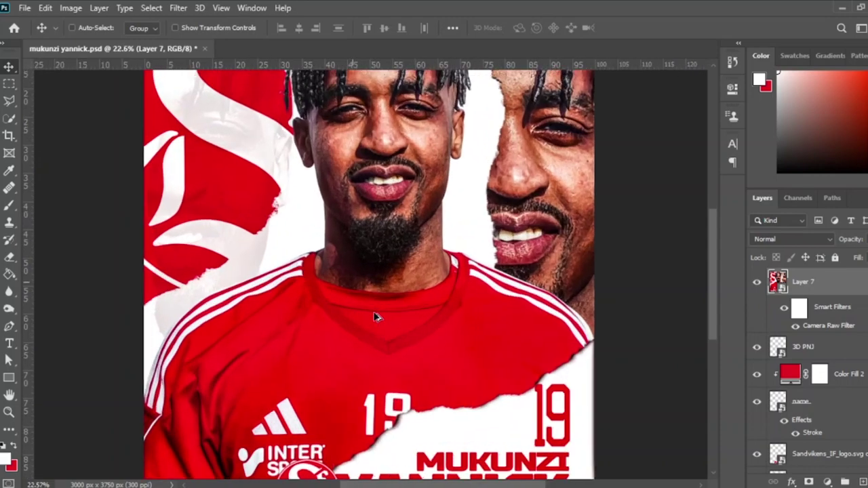
pyautogui.scroll(3, 374, 316)
pyautogui.scroll(1, 409, 158)
pyautogui.scroll(-3, 475, 329)
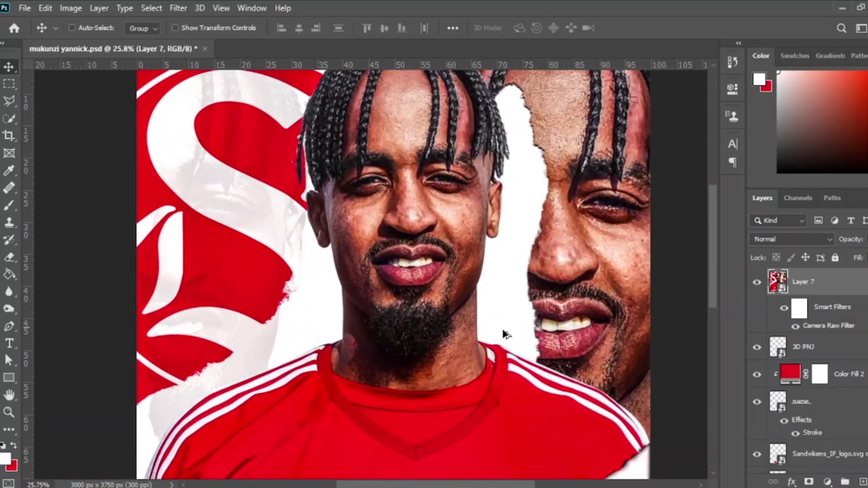
pyautogui.scroll(3, 475, 329)
pyautogui.click(845, 482)
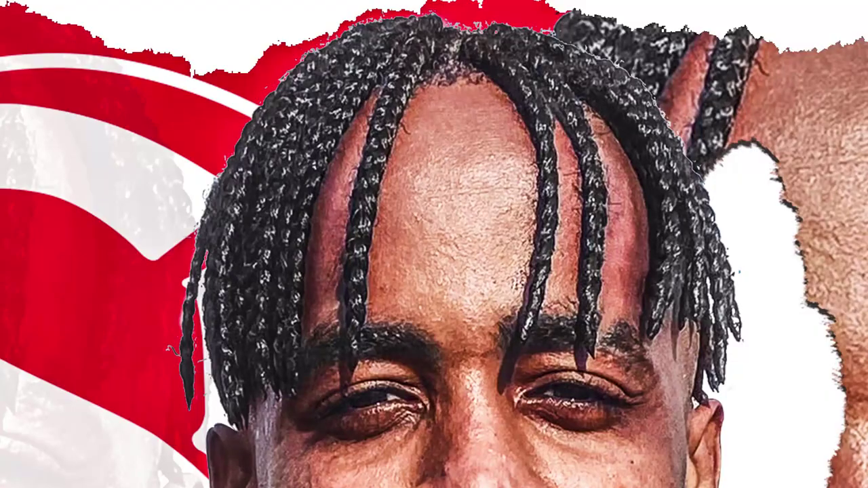